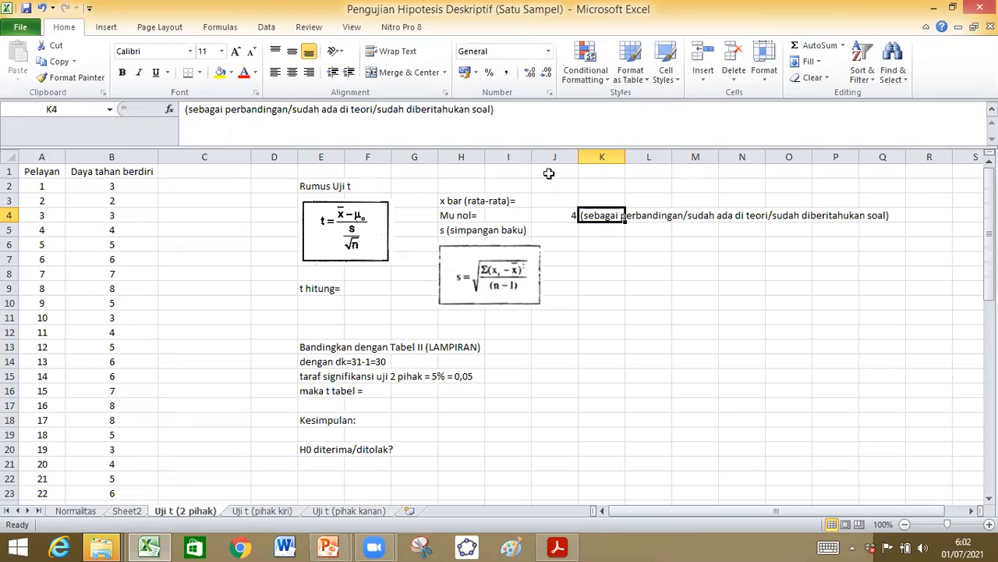
Calculate the mean (x bar) in J3 as the AVERAGE of the standing-endurance data in B2:B32.
click(550, 200)
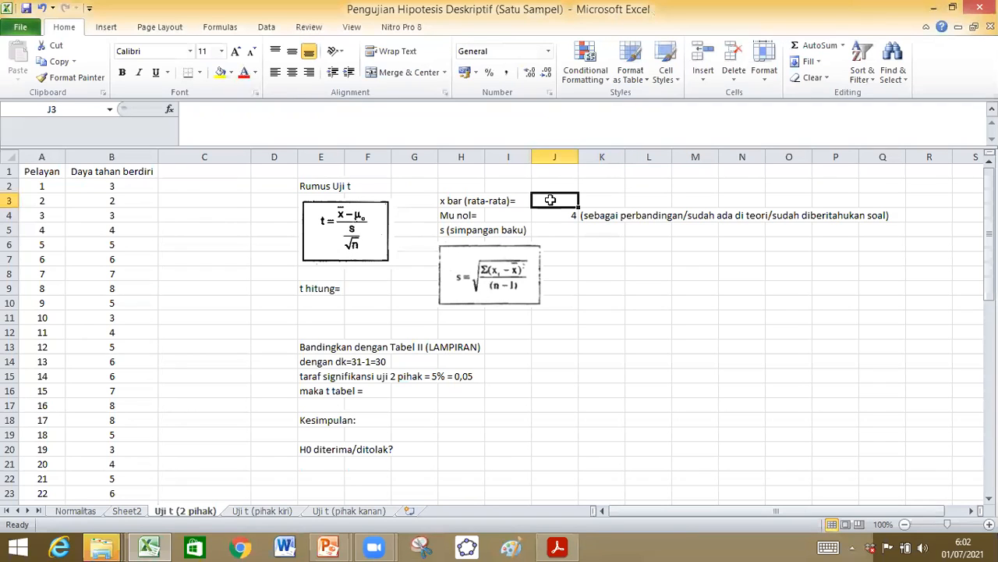
text(=)
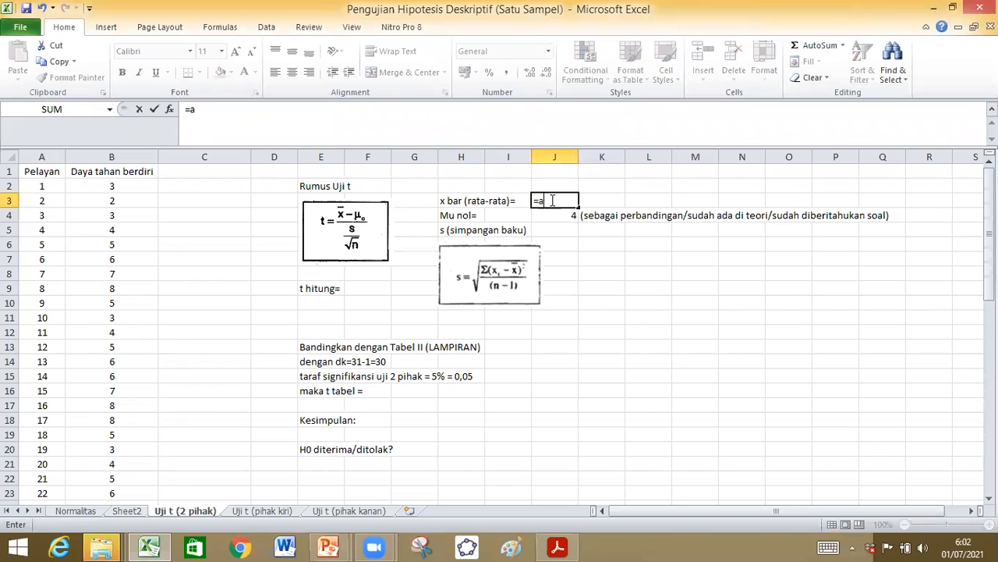
text(averag)
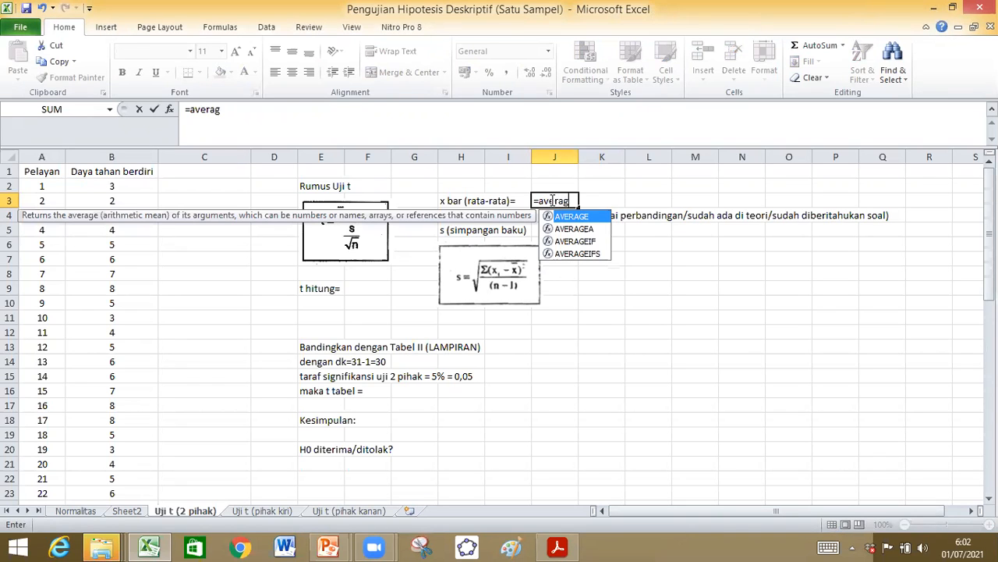
text(e()
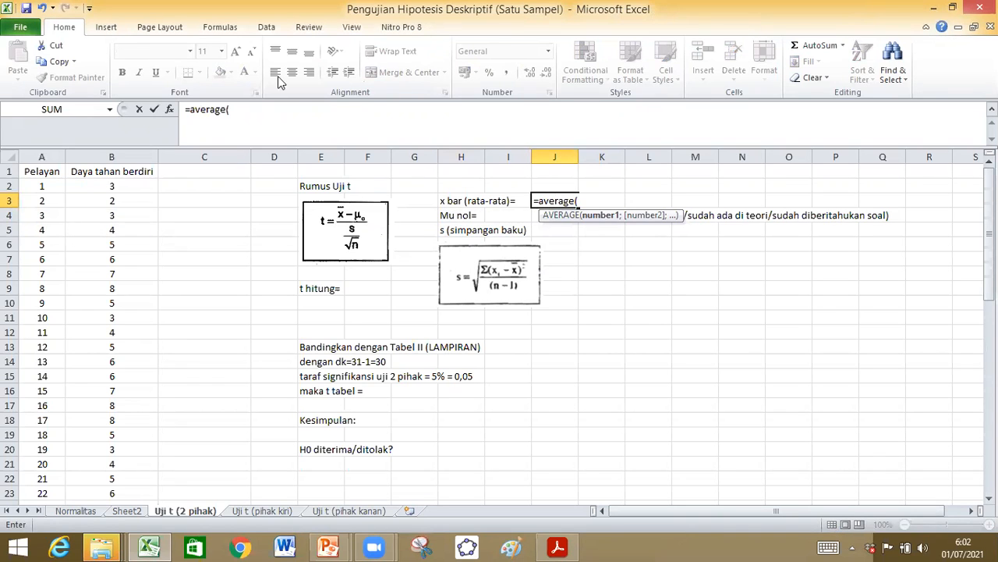
drag(116, 184, 160, 446)
key(Return)
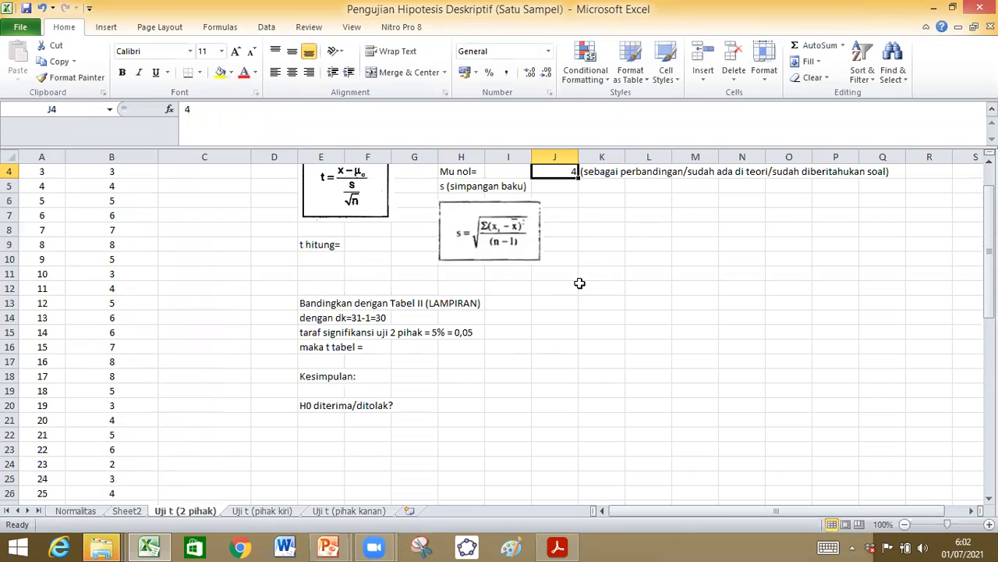
scroll(580, 282, up, 1)
click(557, 202)
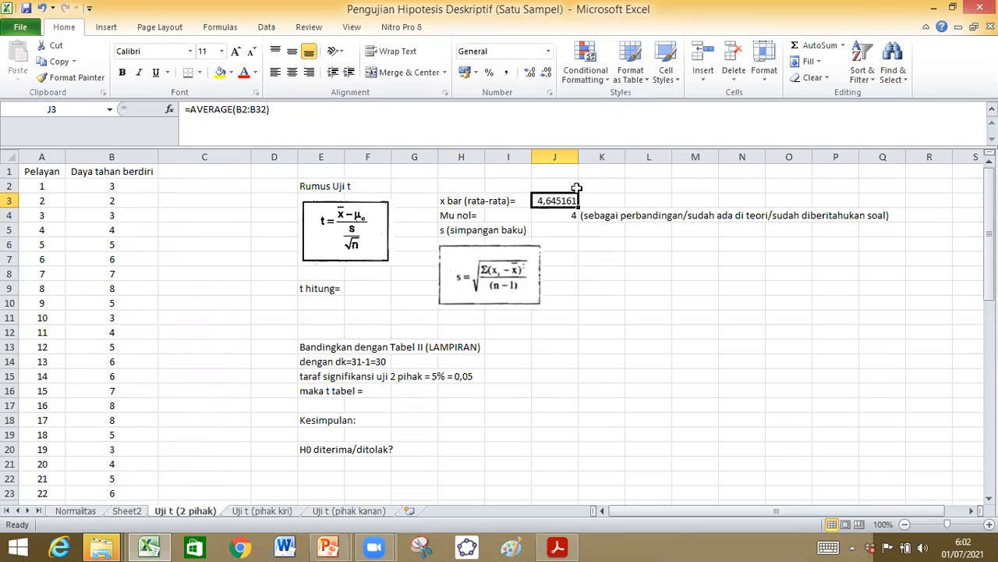
click(553, 216)
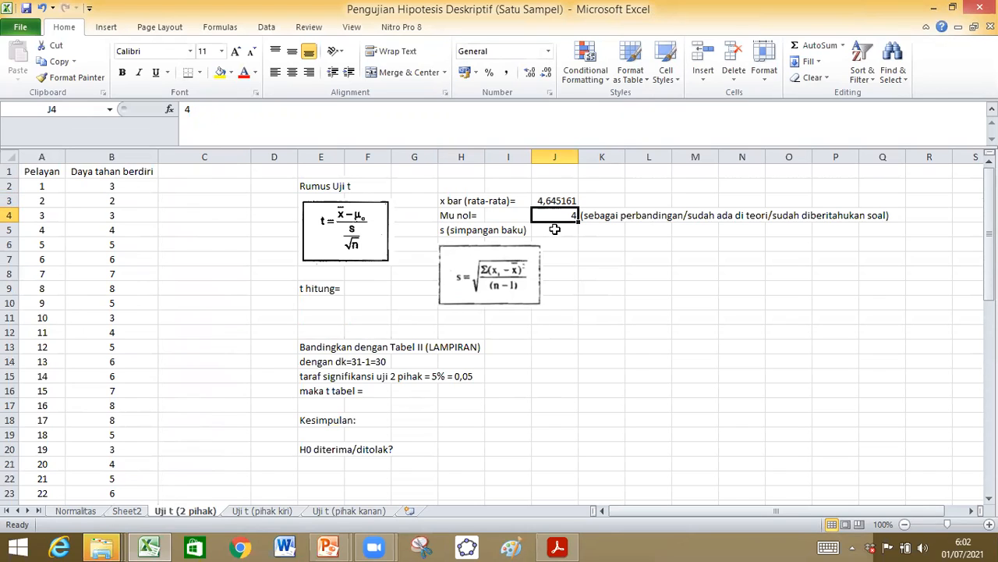
click(566, 231)
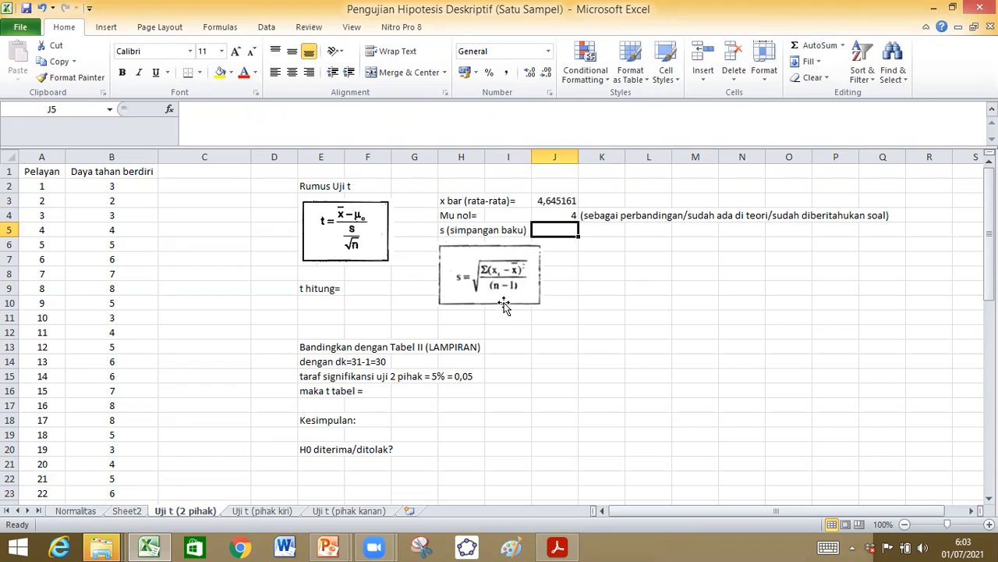
Enter the column heading "(xi-xbar)^2" in C1, beside the "Daya tahan berdiri" heading.
click(180, 174)
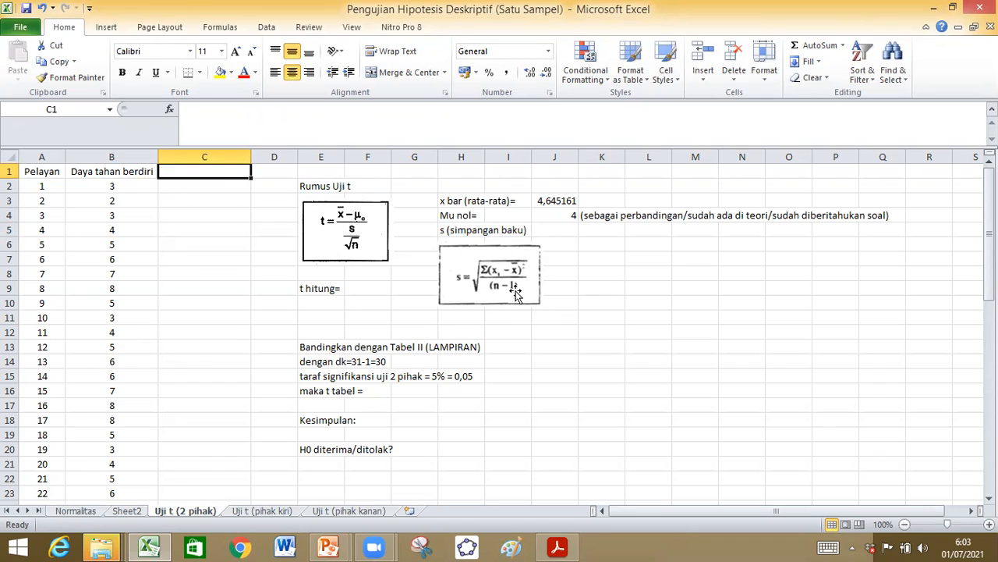
text(xi-xbar)
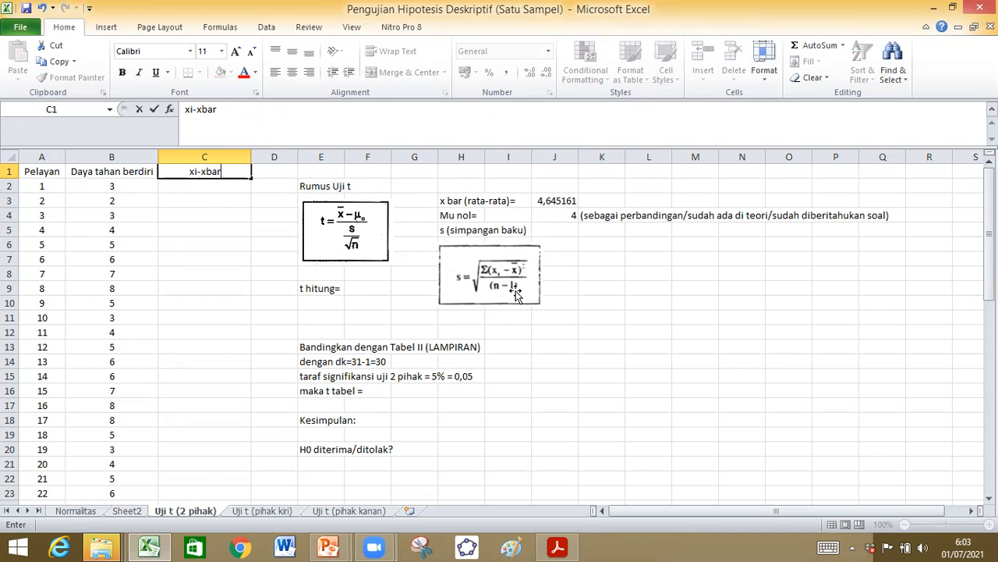
click(188, 172)
text(()
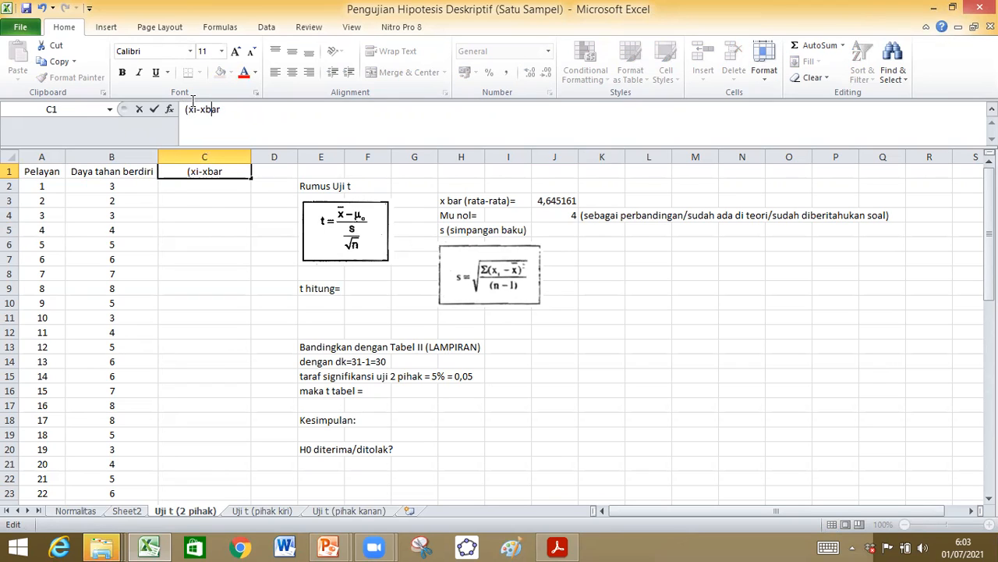
text()^2)
key(Return)
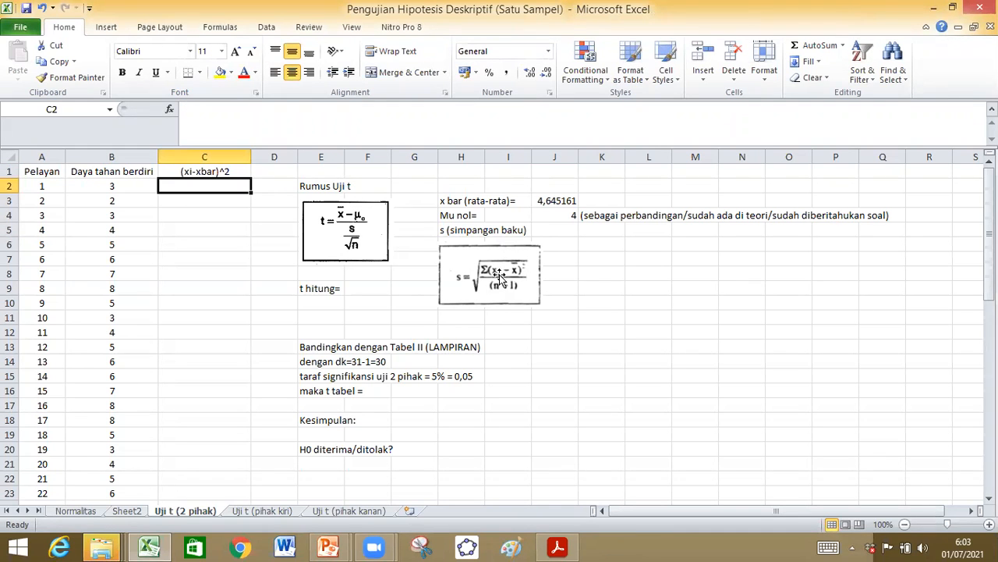
Enter the squared-deviation formula =(B2-J$3)^2 in C2, with the row of the mean's reference locked.
click(134, 186)
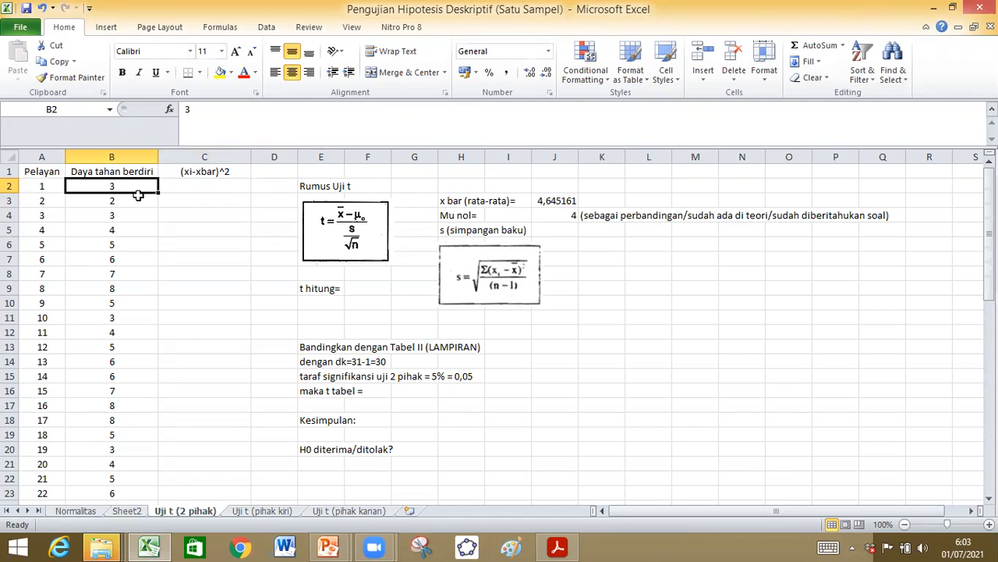
click(176, 187)
text(=)
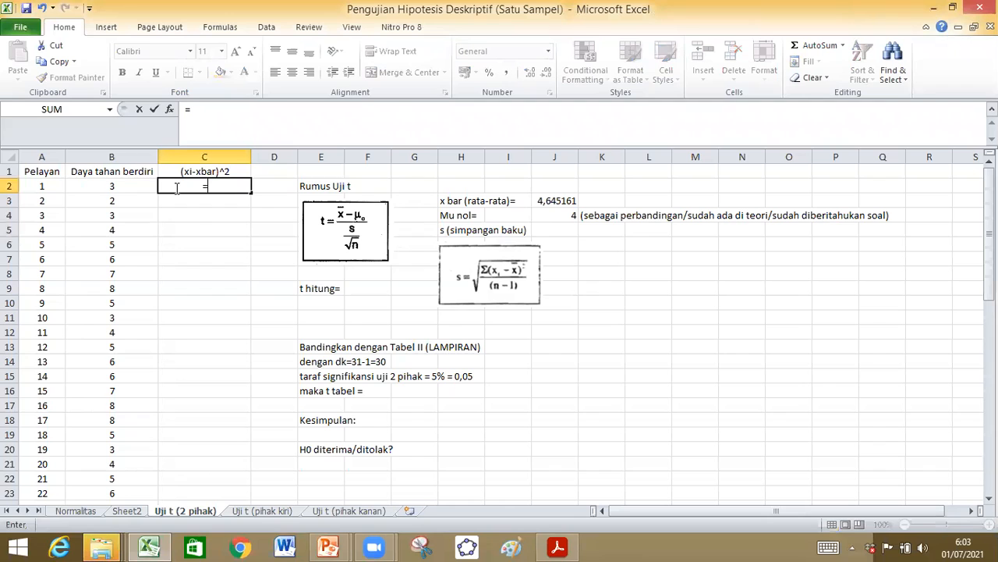
click(139, 188)
text(-)
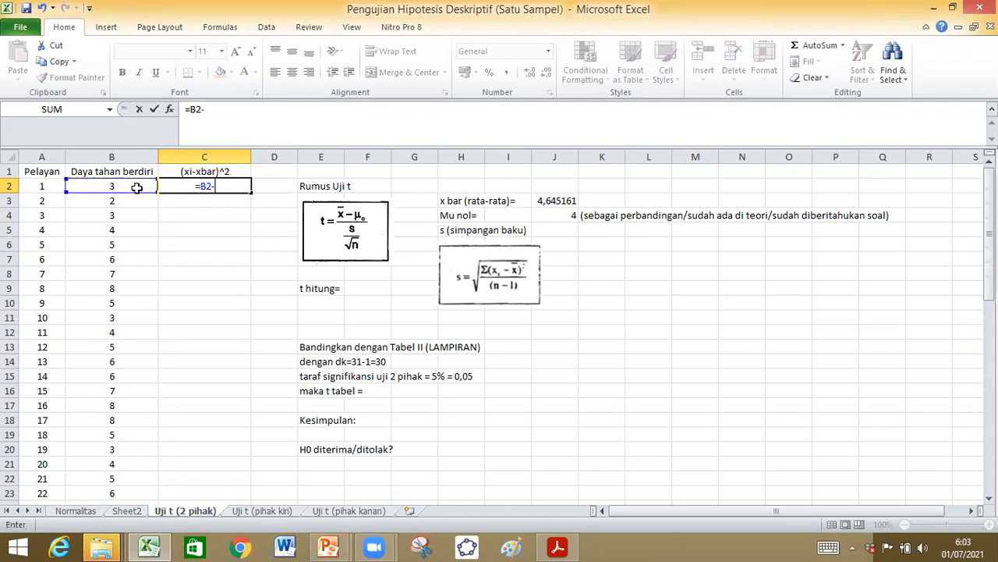
click(544, 200)
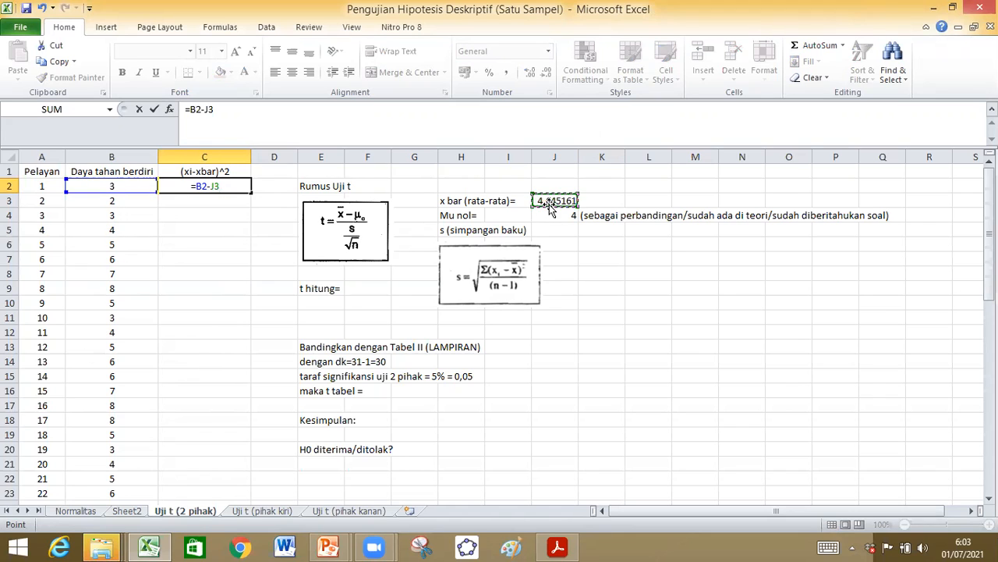
click(216, 109)
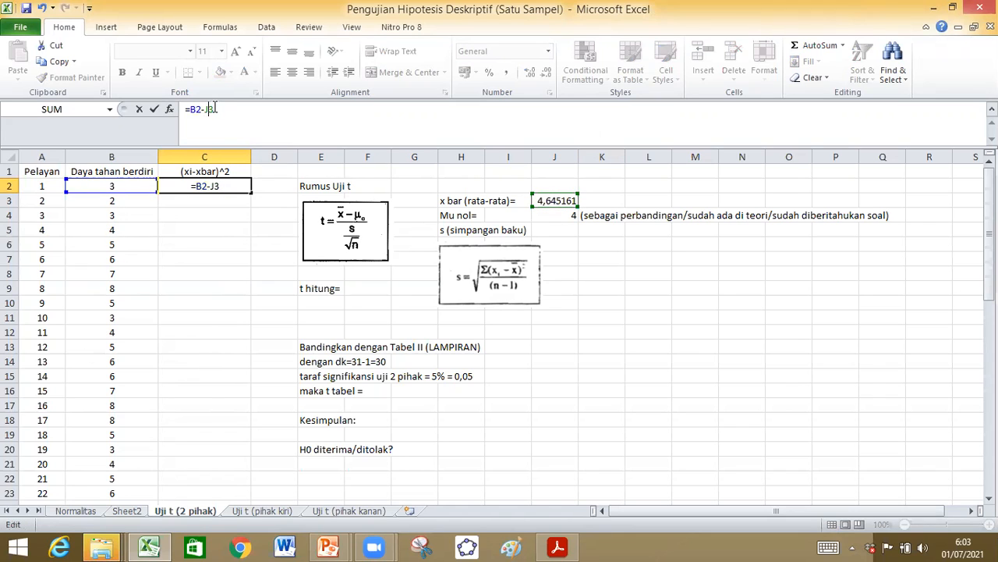
click(213, 109)
text($)
text(()
text())
text(^)
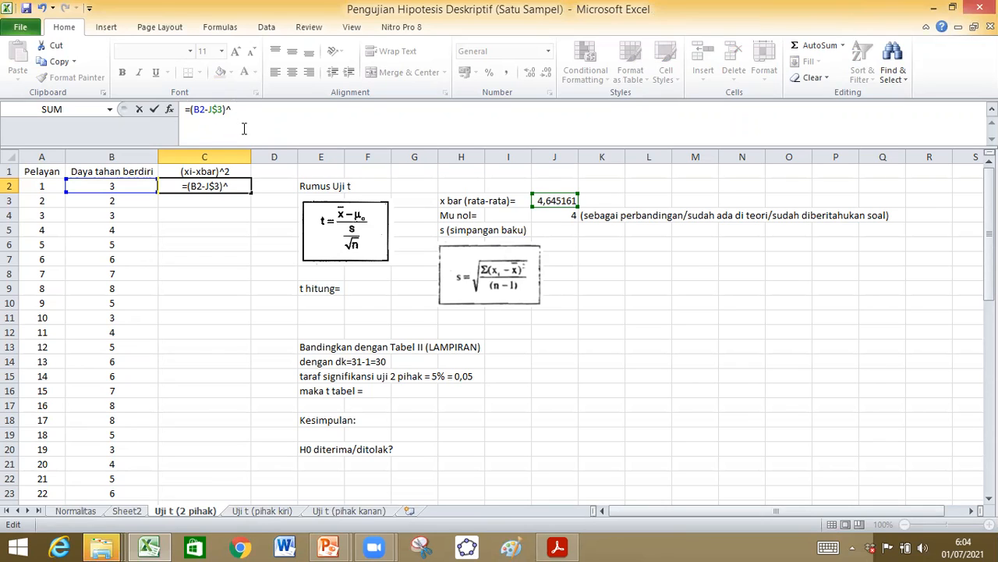
text(2)
key(Return)
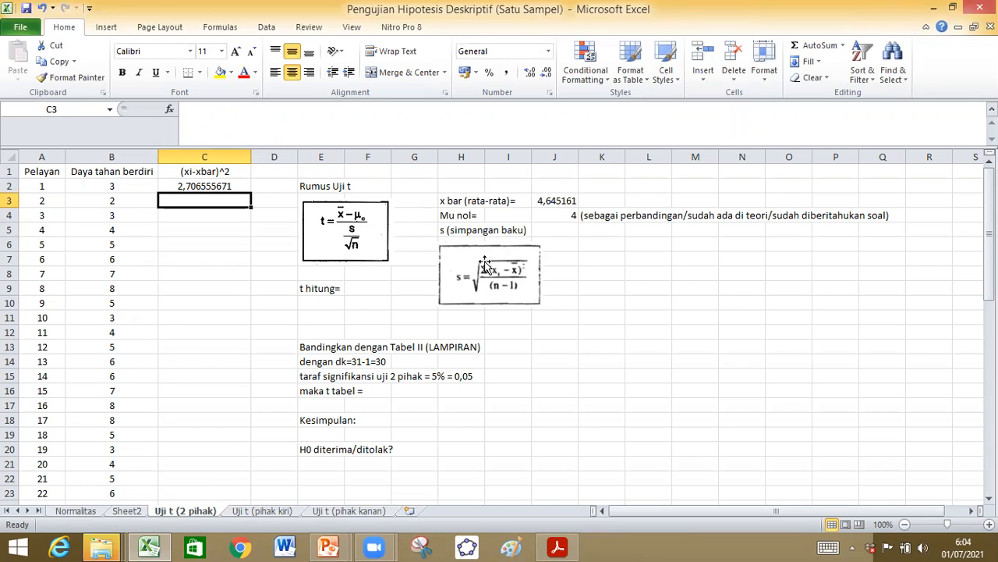
Fill the squared-deviation formula from C2 down through C32.
click(238, 190)
drag(250, 195, 201, 475)
scroll(150, 472, down, 2)
Label B33 "TOTAL" and sum the squared deviations C2:C32 in C33.
click(42, 407)
click(128, 406)
text(TOTAL)
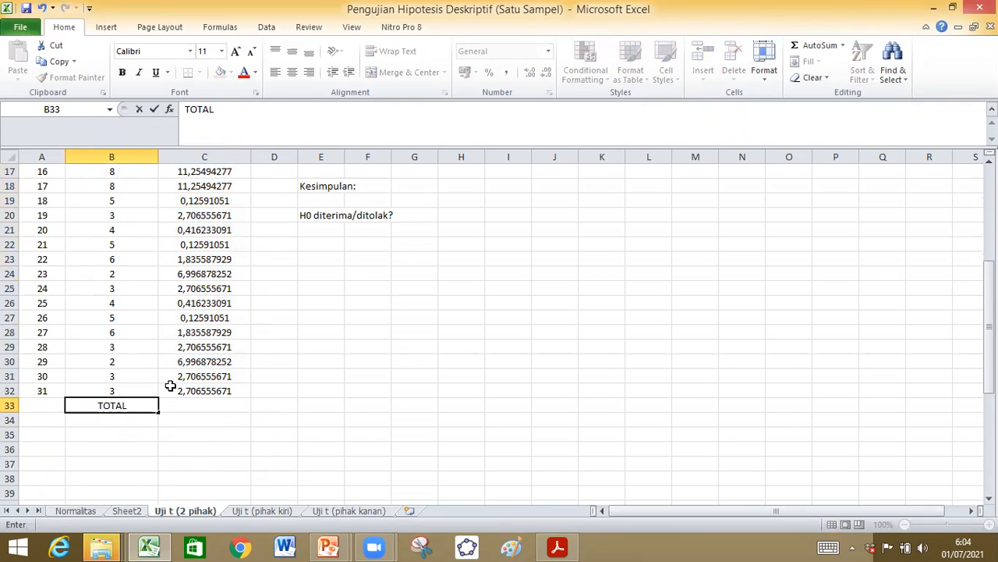
key(Tab)
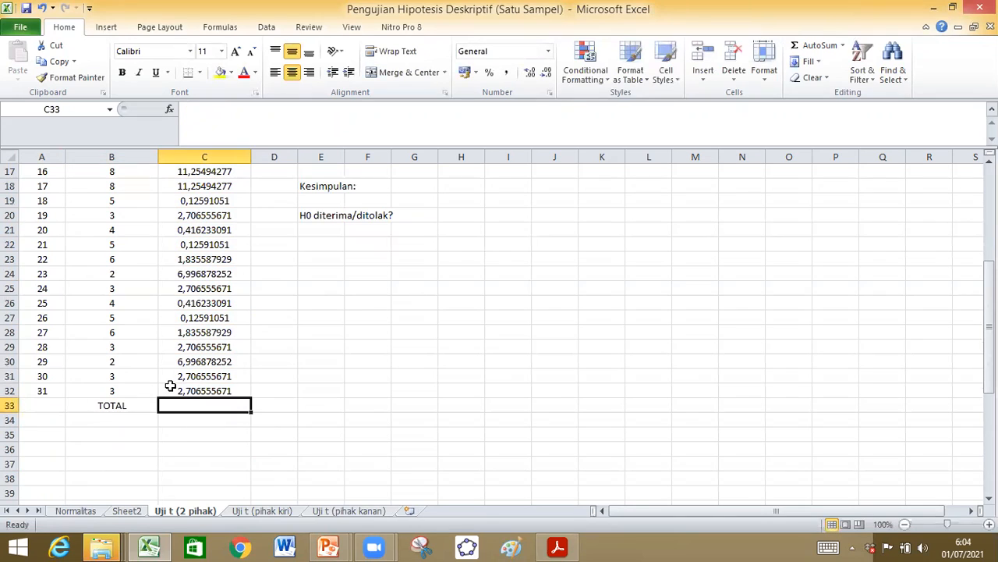
text(=su)
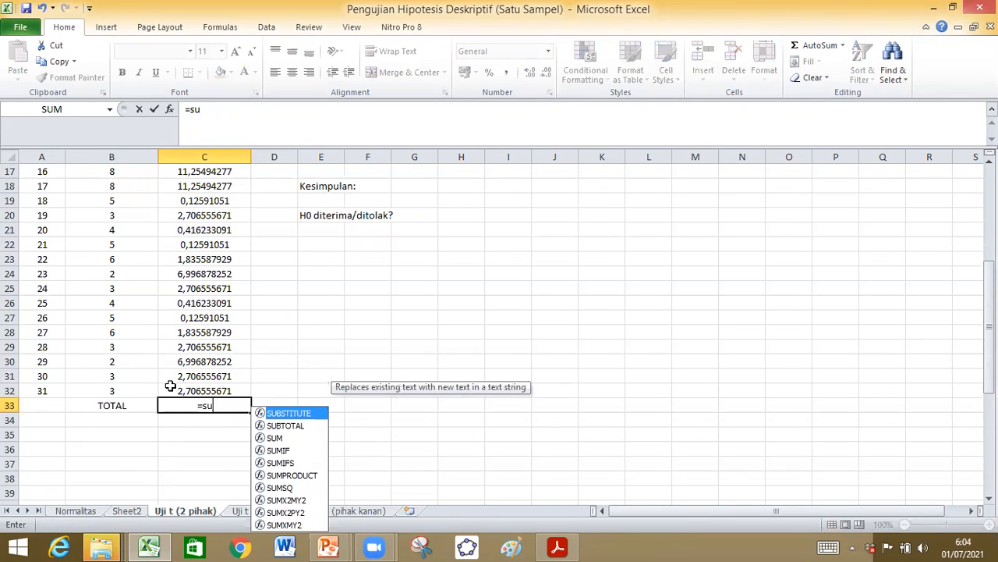
text(m()
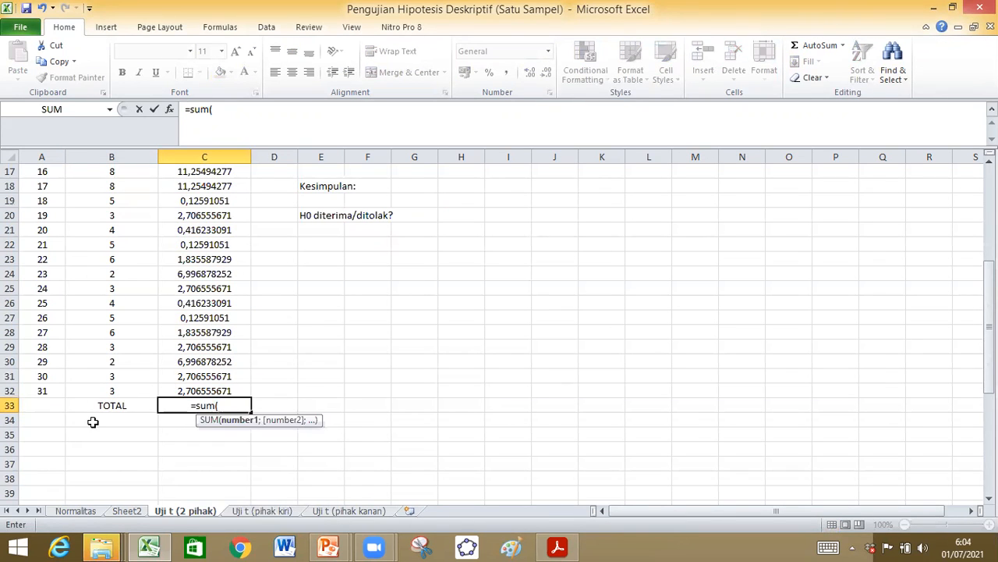
click(189, 390)
drag(190, 377, 200, 193)
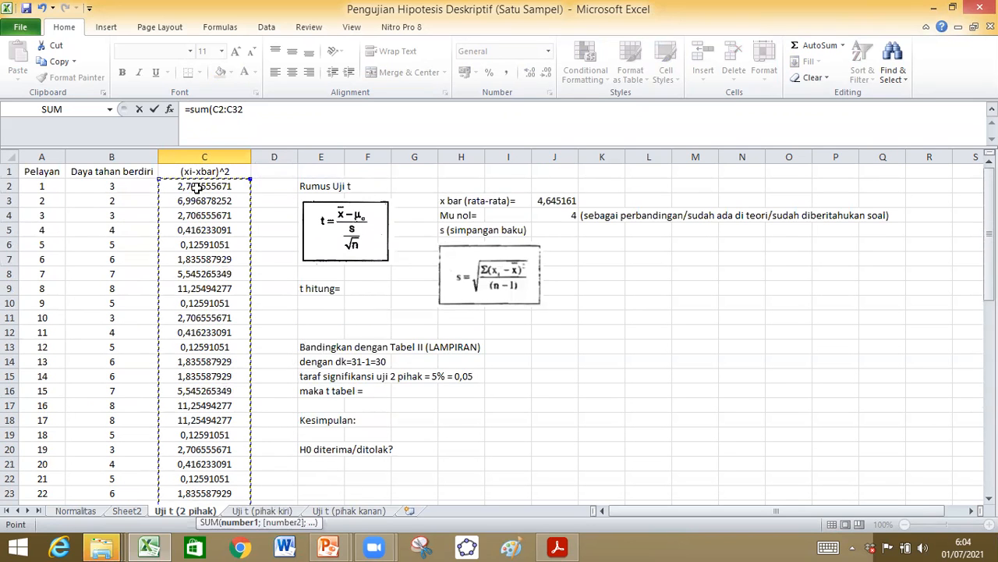
key(Return)
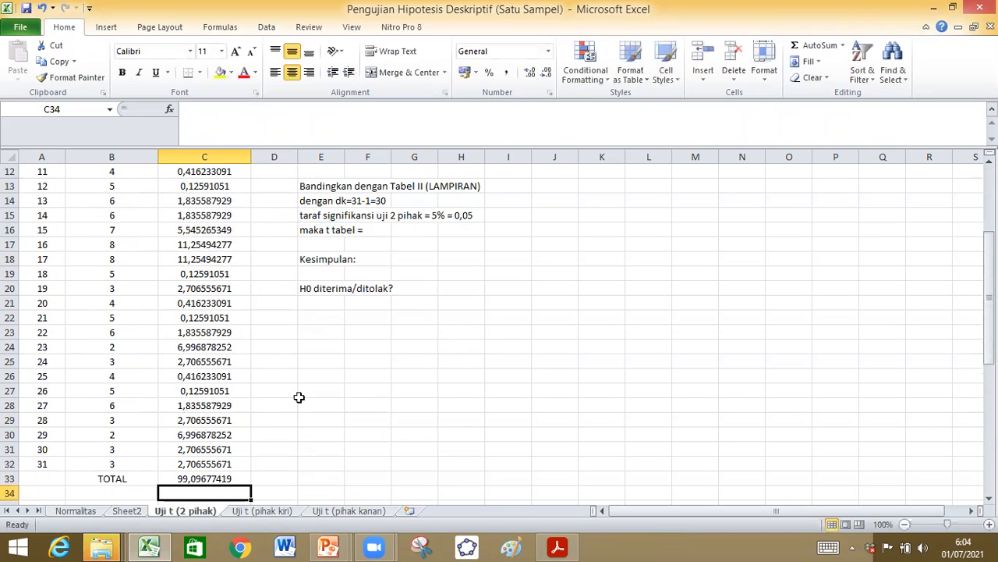
click(205, 478)
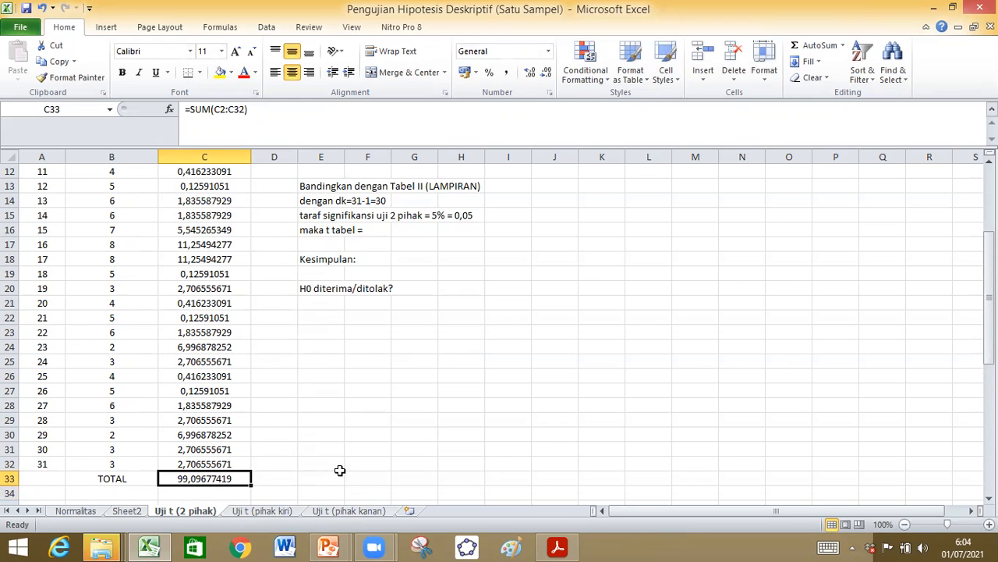
Append an equals sign to the "s (simpangan baku)" label in H5 and widen column I slightly so the label fits.
scroll(339, 471, up, 4)
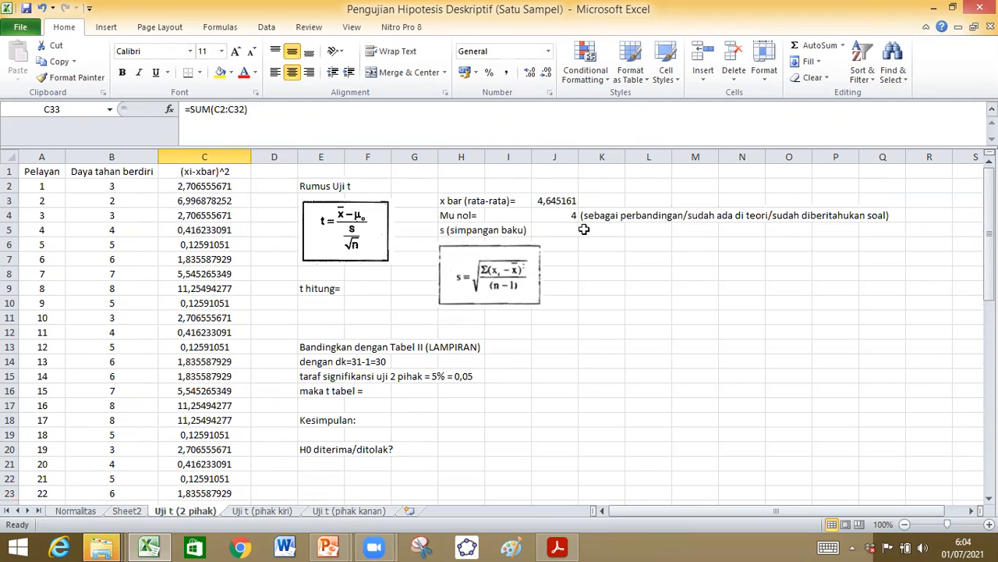
click(560, 230)
click(501, 228)
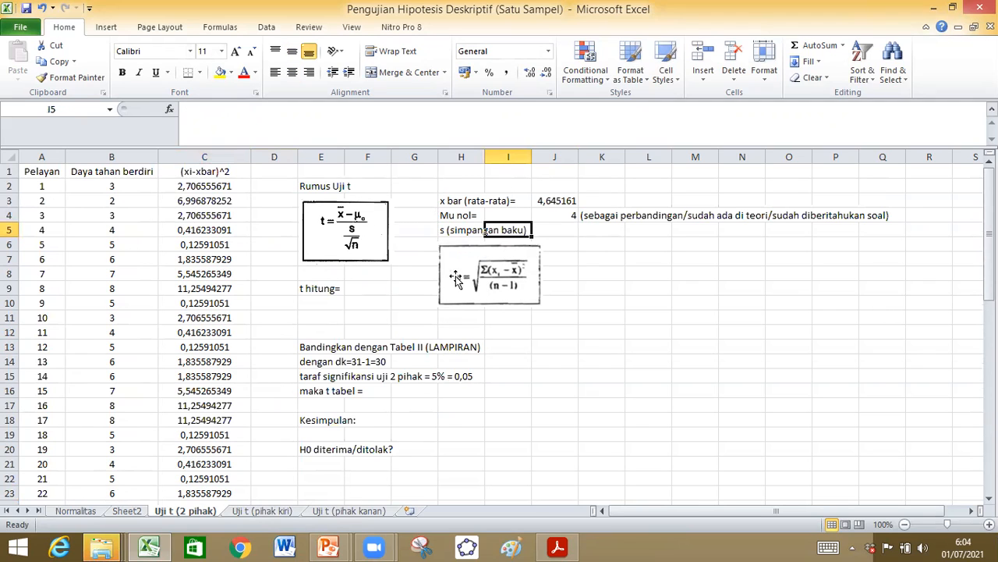
click(466, 230)
click(305, 110)
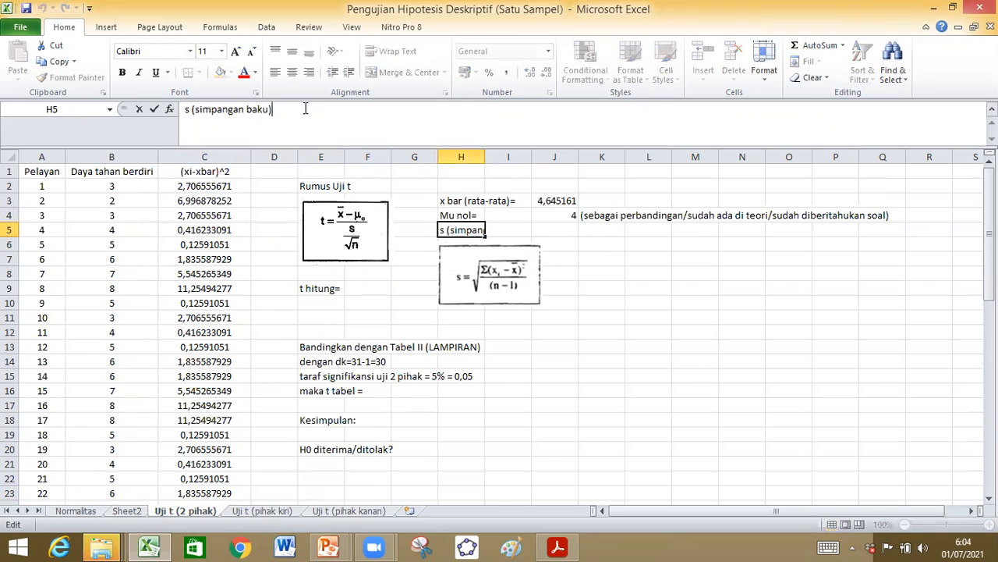
text(=)
key(Return)
key(Up)
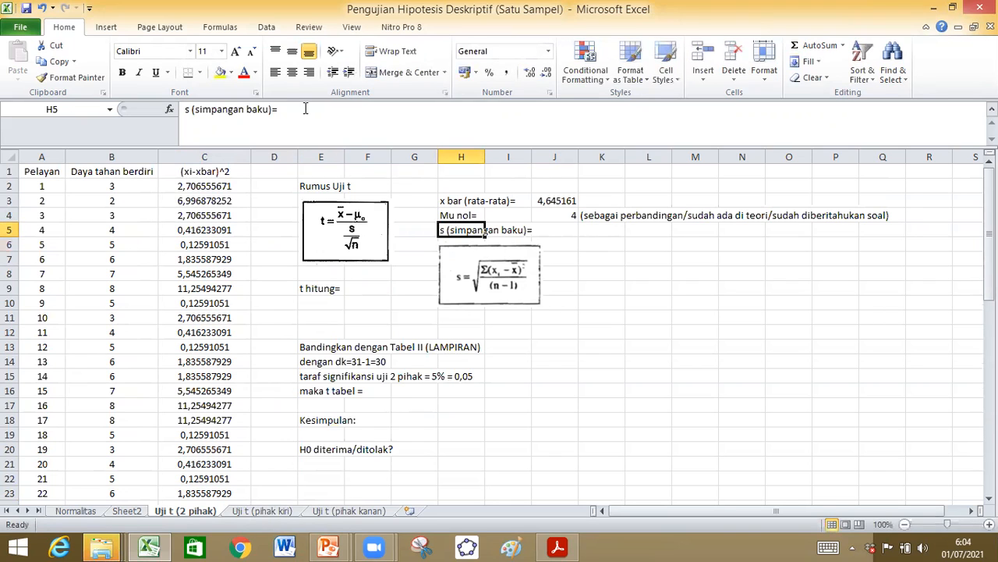
key(Right)
key(Right)
drag(533, 160, 538, 161)
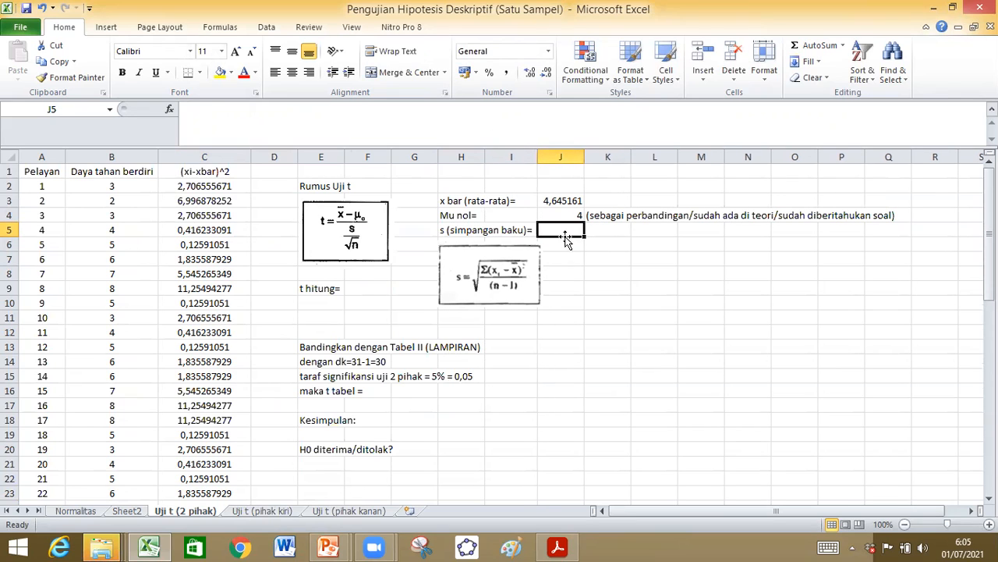
Calculate the standard deviation in J5 with =sqrt(C33/30), dividing the total of squared deviations by n-1.
text(=)
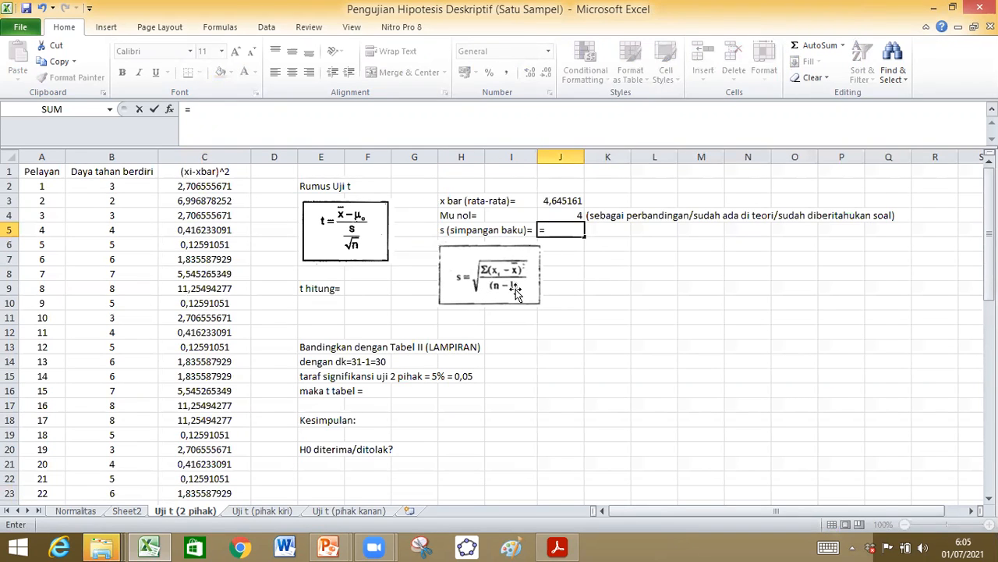
text(s)
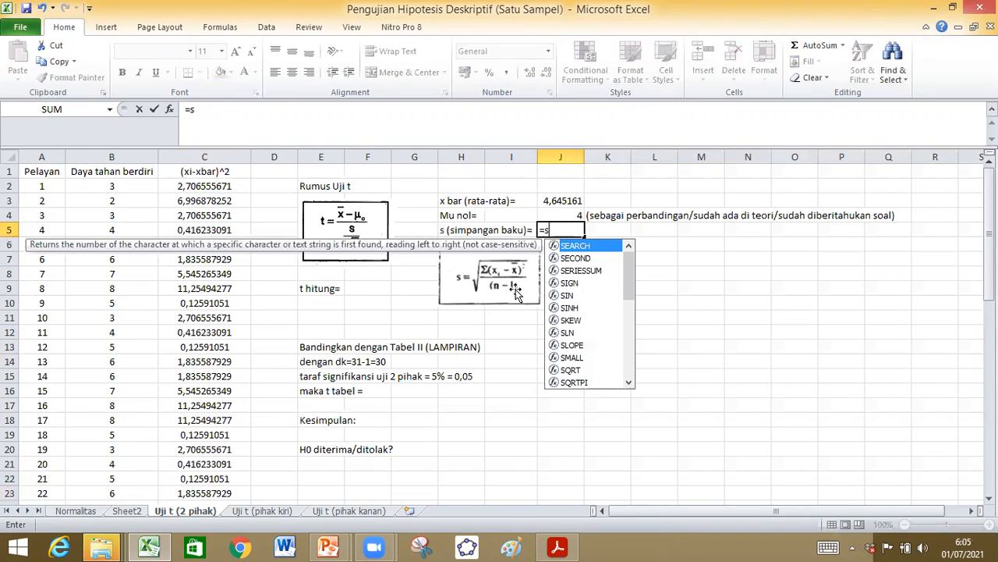
text(qrt)
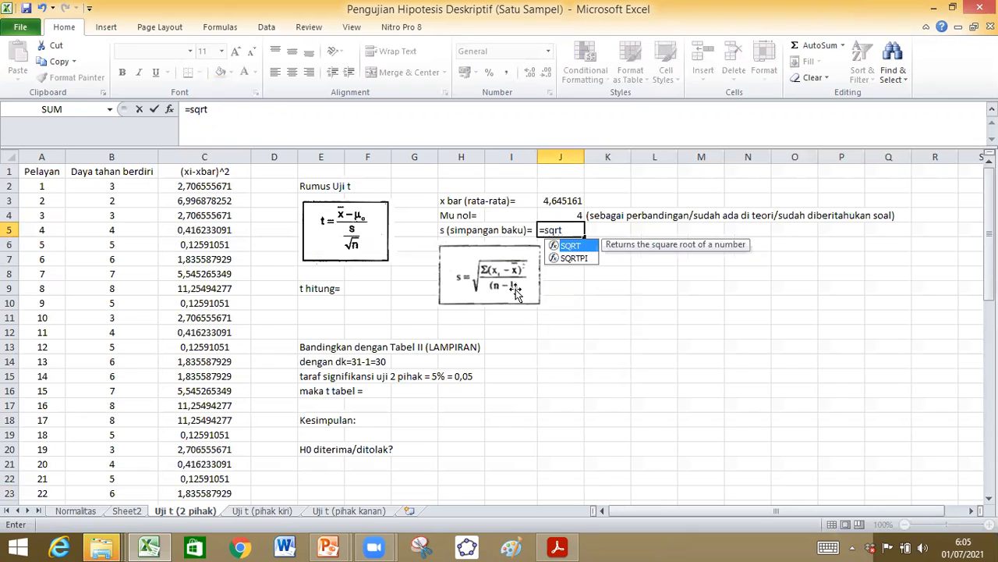
text(()
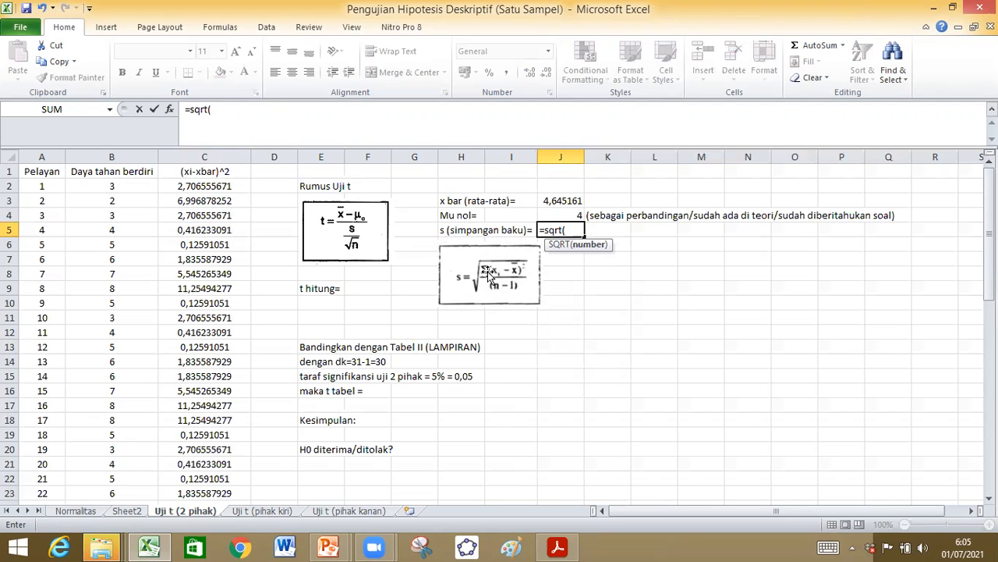
drag(989, 221, 989, 320)
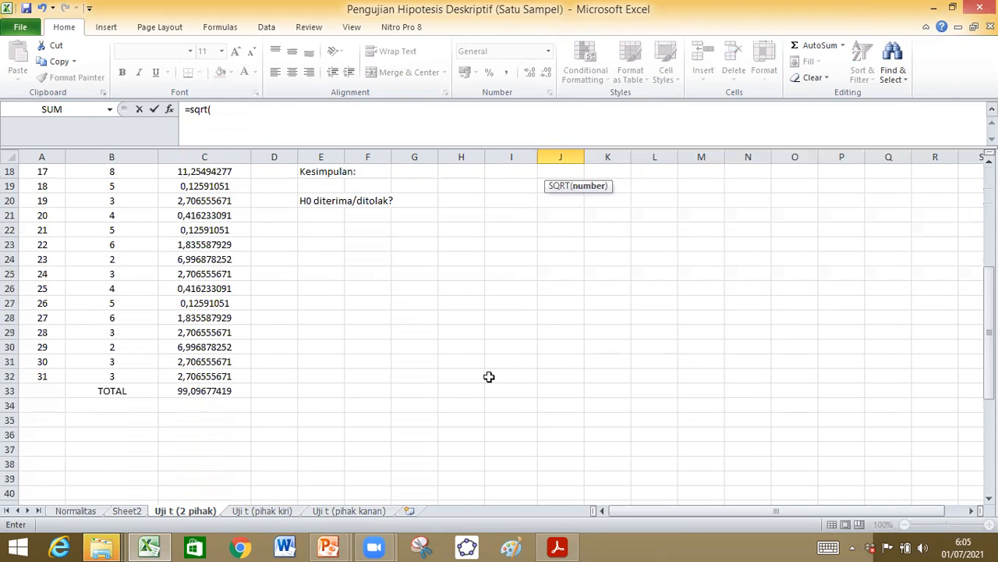
click(207, 390)
drag(989, 336, 989, 234)
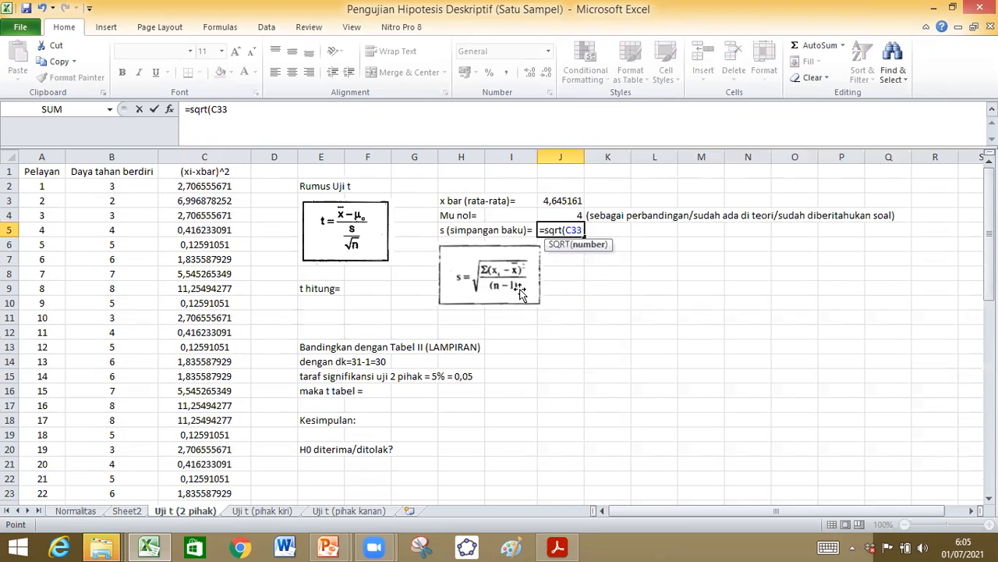
text(/)
scroll(421, 383, down, 5)
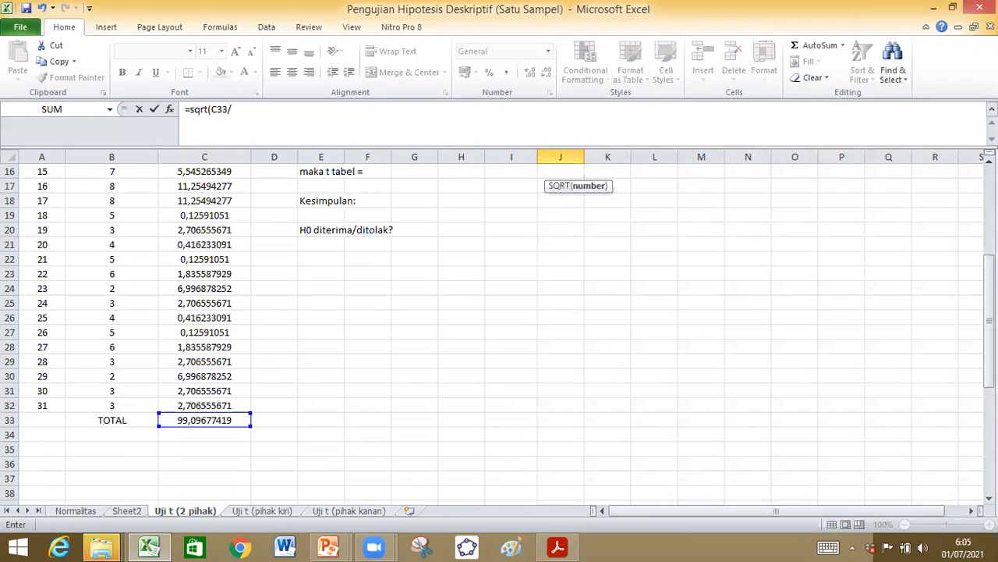
drag(989, 285, 989, 191)
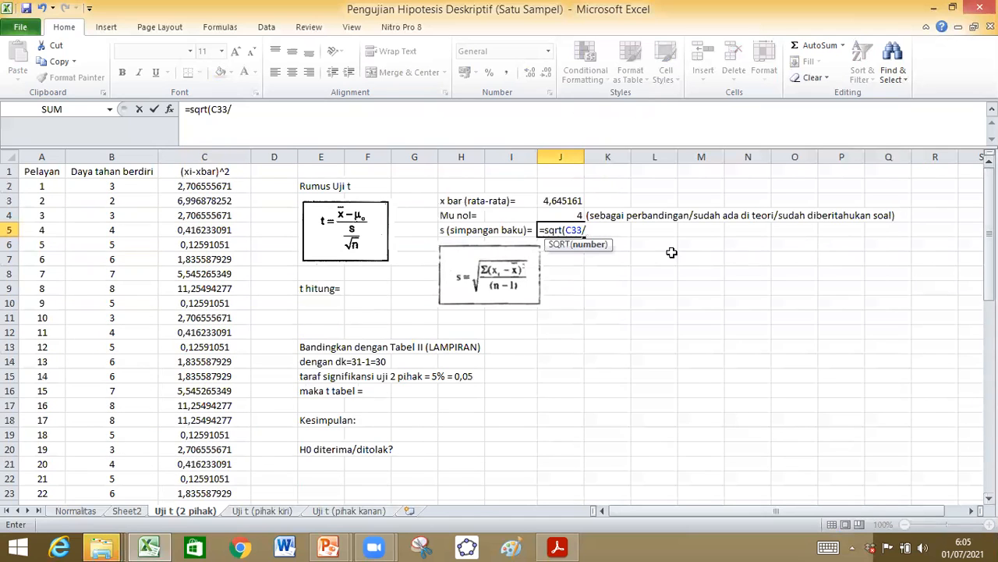
text(30))
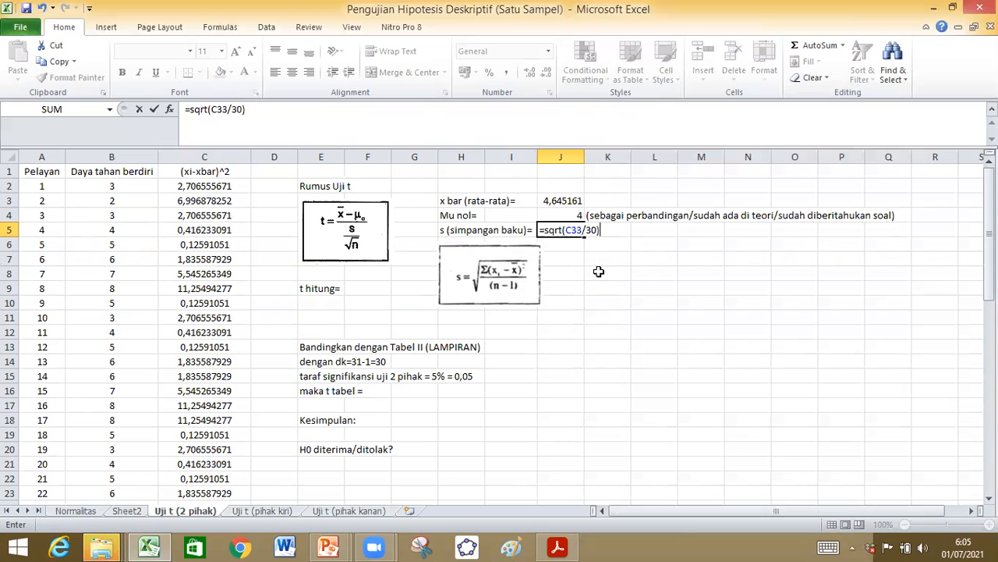
key(Return)
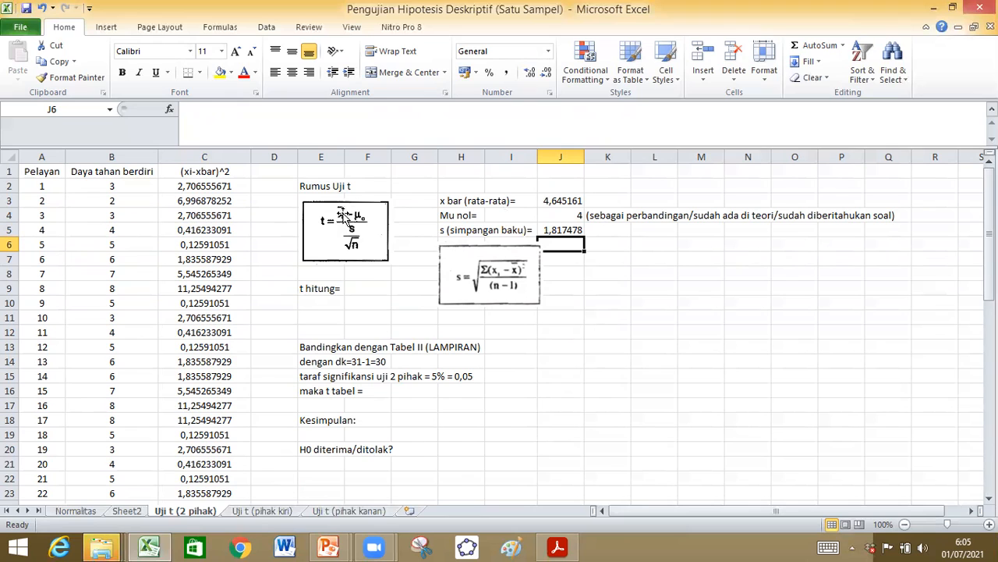
Begin the "t hitung" formula in F9 with the bracketed numerator (J3-J4), followed by a division sign.
click(359, 289)
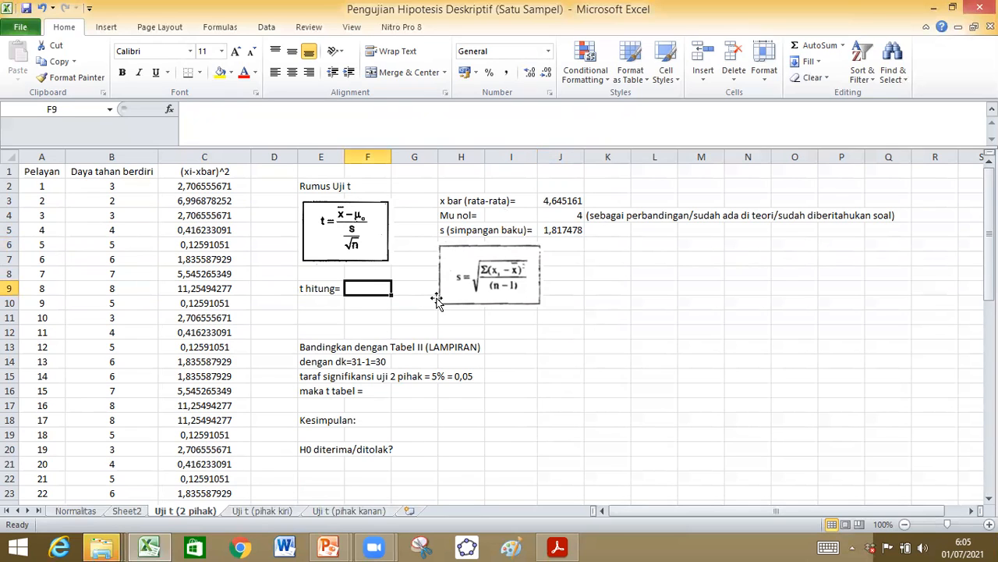
text(=)
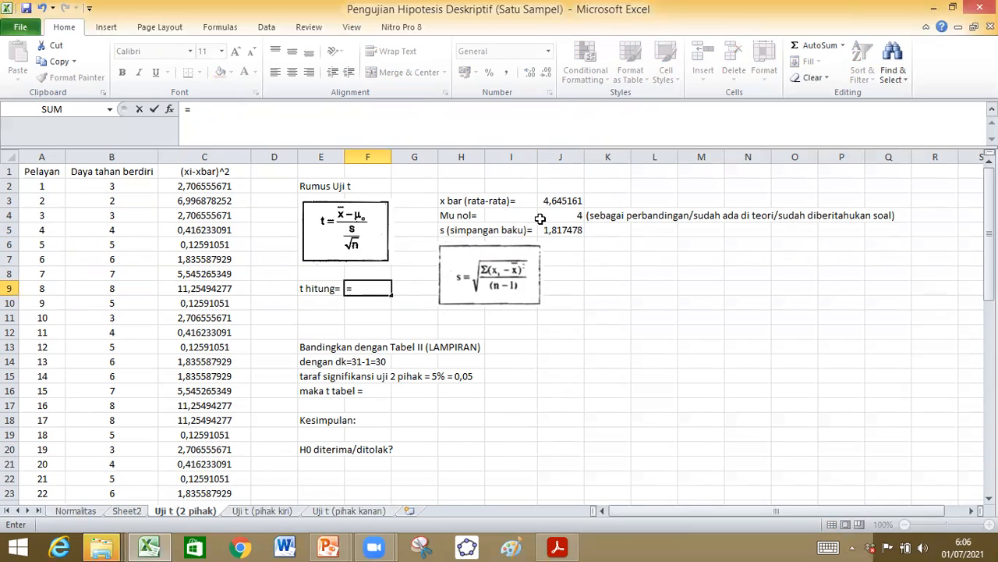
click(559, 200)
text(-)
click(554, 216)
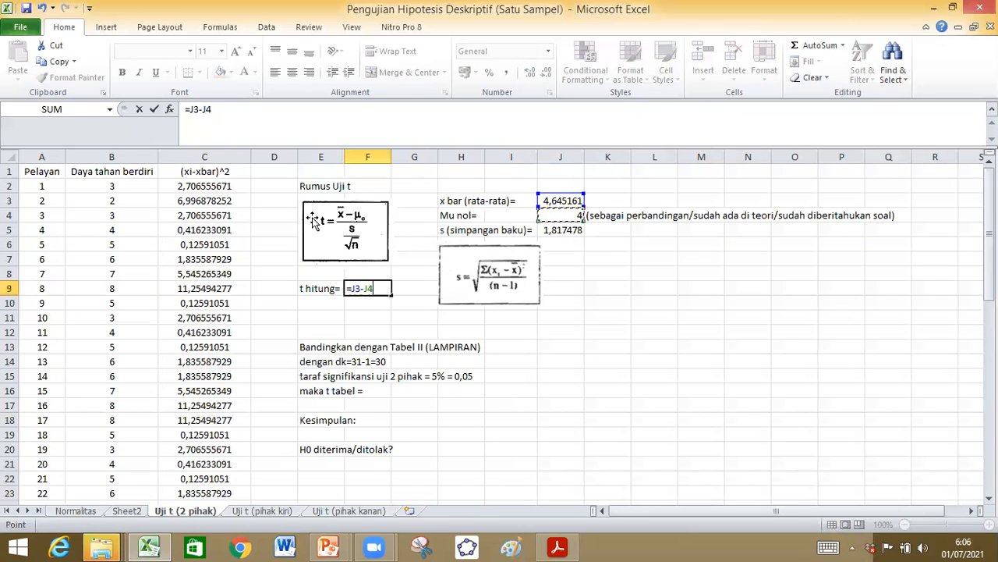
click(189, 109)
text(()
key(End)
text()/)
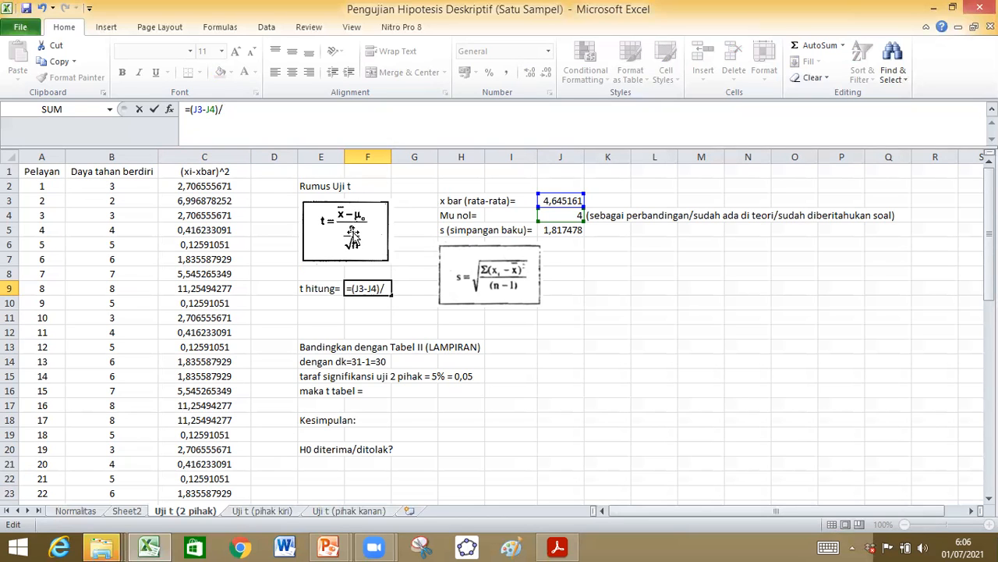
Complete the F9 formula with the denominator (J5/sqrt(31)), giving =(J3-J4)/(J5/sqrt(31)).
text(()
click(562, 230)
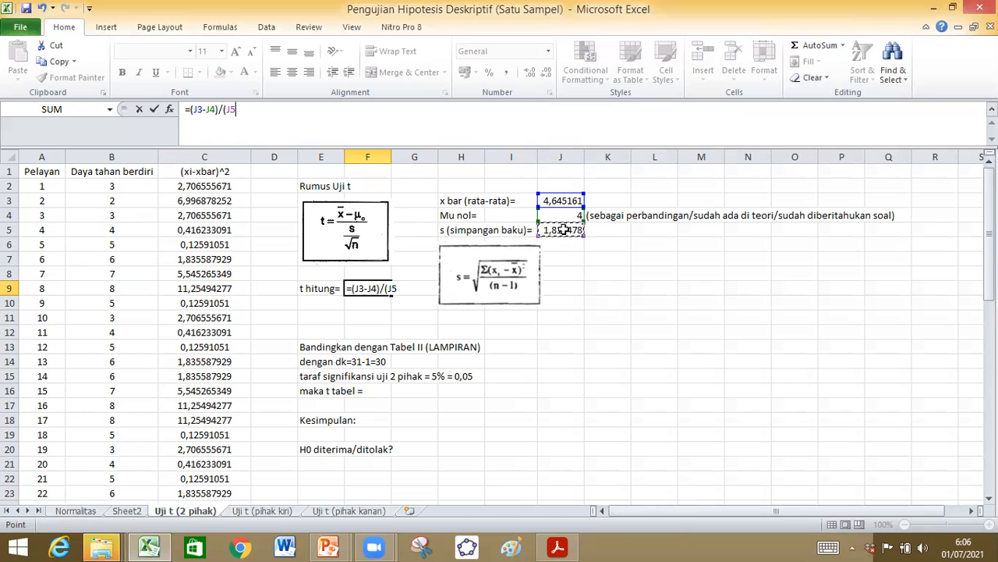
text(/s)
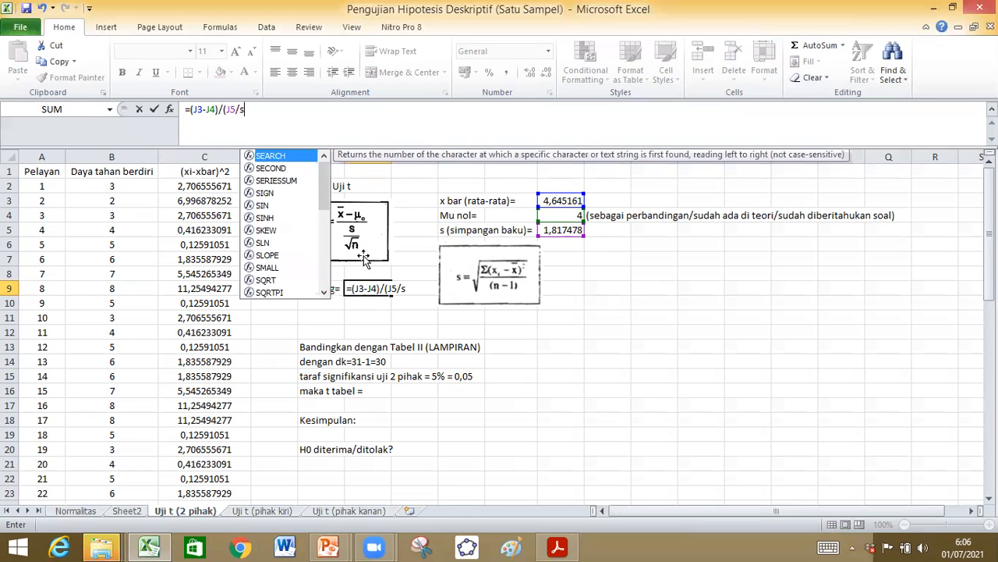
text(qrt)
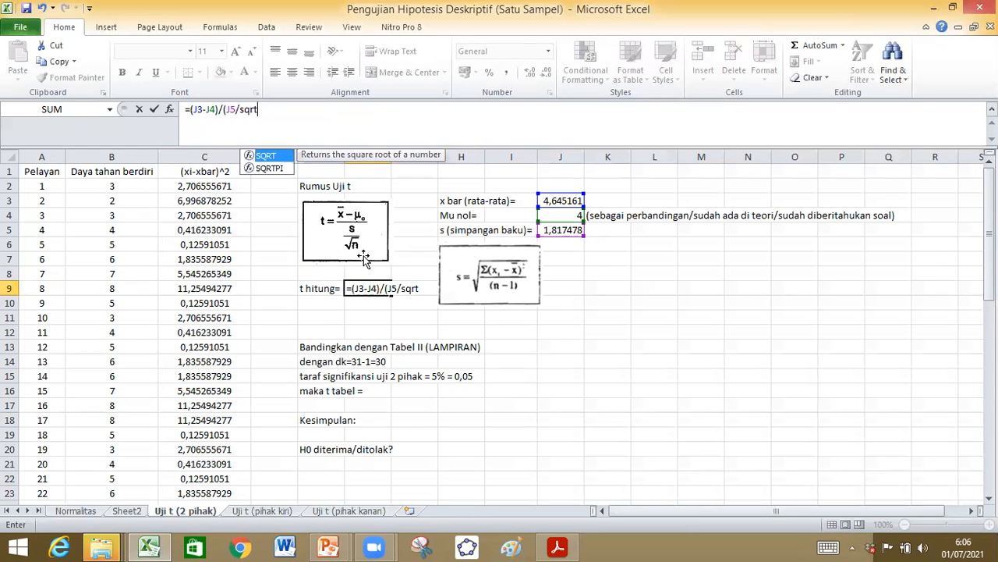
text(()
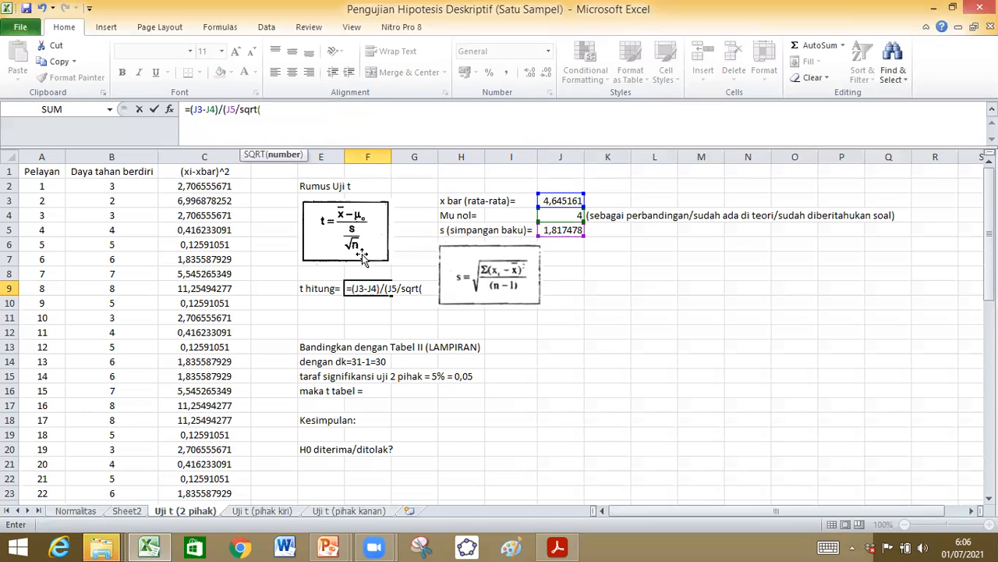
text(31)))
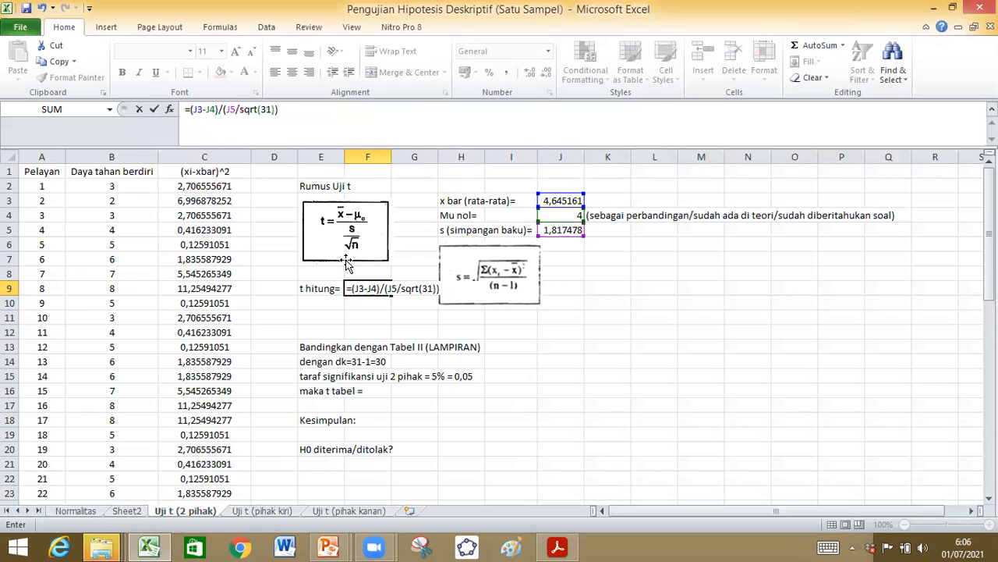
key(Return)
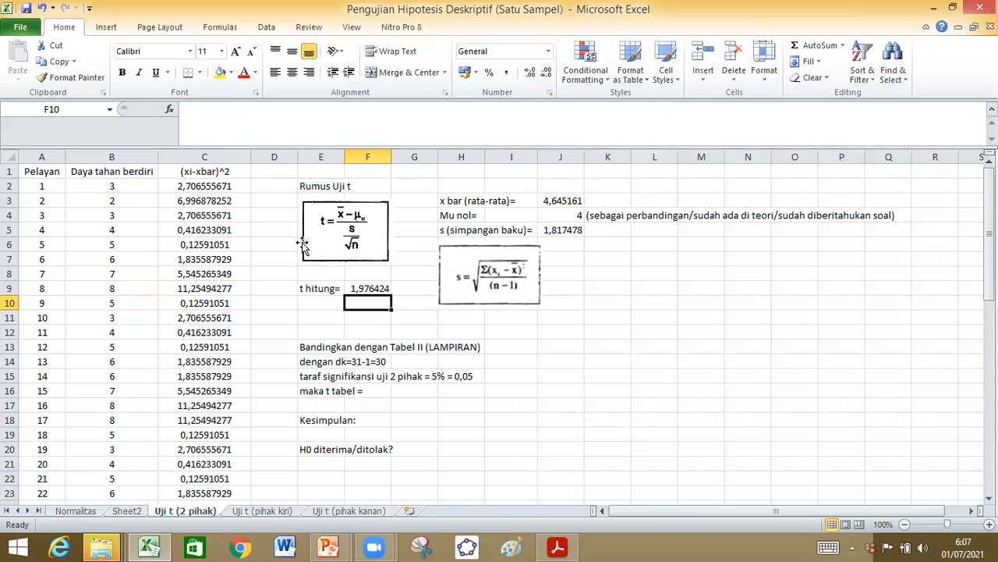
Switch to the statistics e-book in Acrobat Reader and look up the two-tailed 0,05 t value for dk 30 in Tabel II.
click(559, 545)
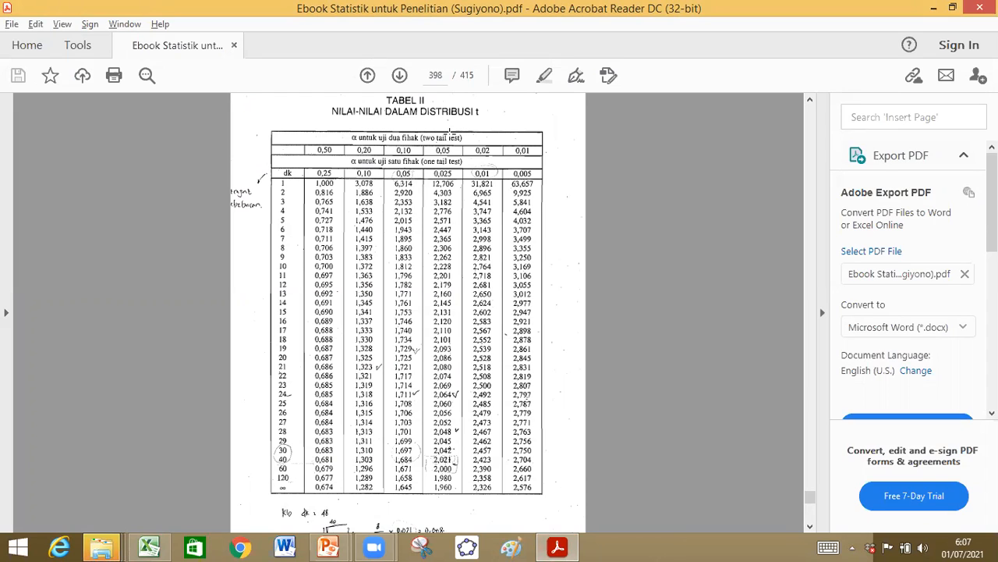
drag(434, 146, 456, 154)
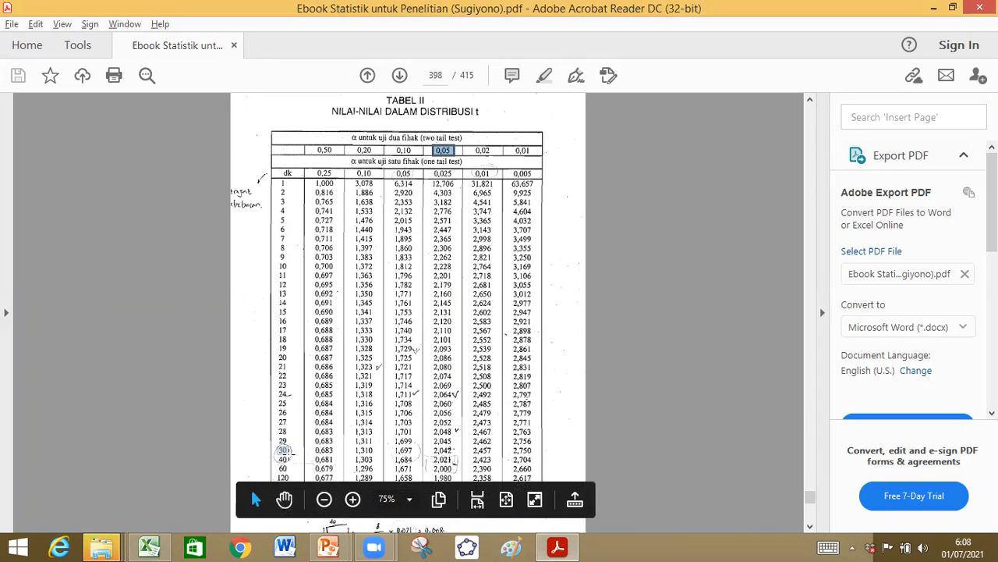
drag(276, 450, 292, 451)
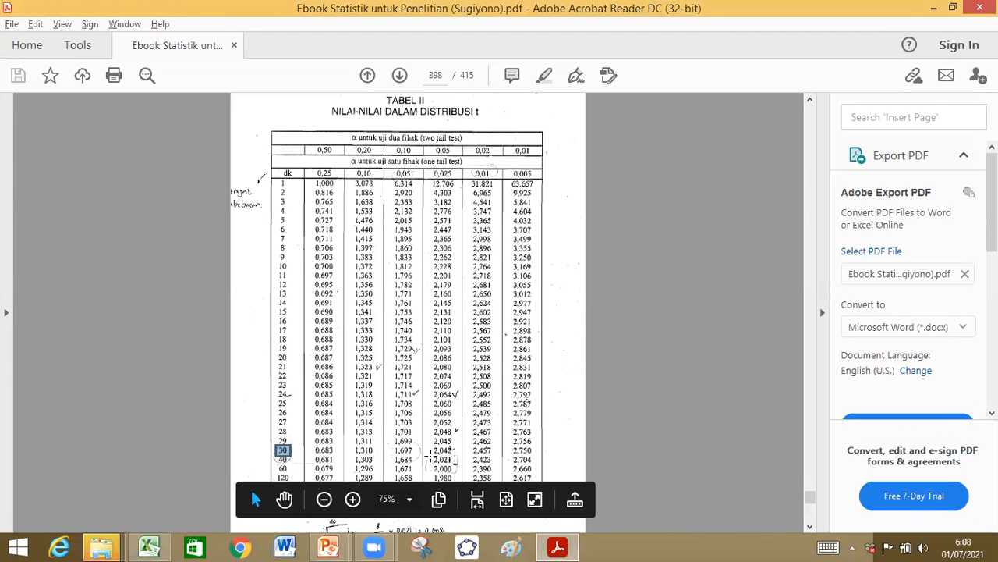
drag(430, 456, 458, 443)
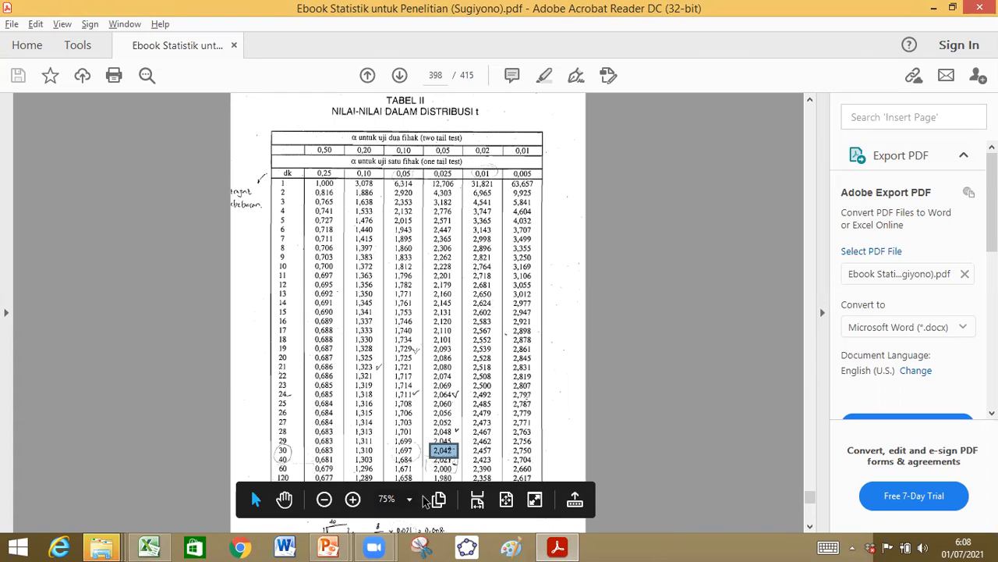
Return to Excel and enter =2,042 in G16 as the "t tabel" value, checking it against the PDF table.
key(alt+Tab)
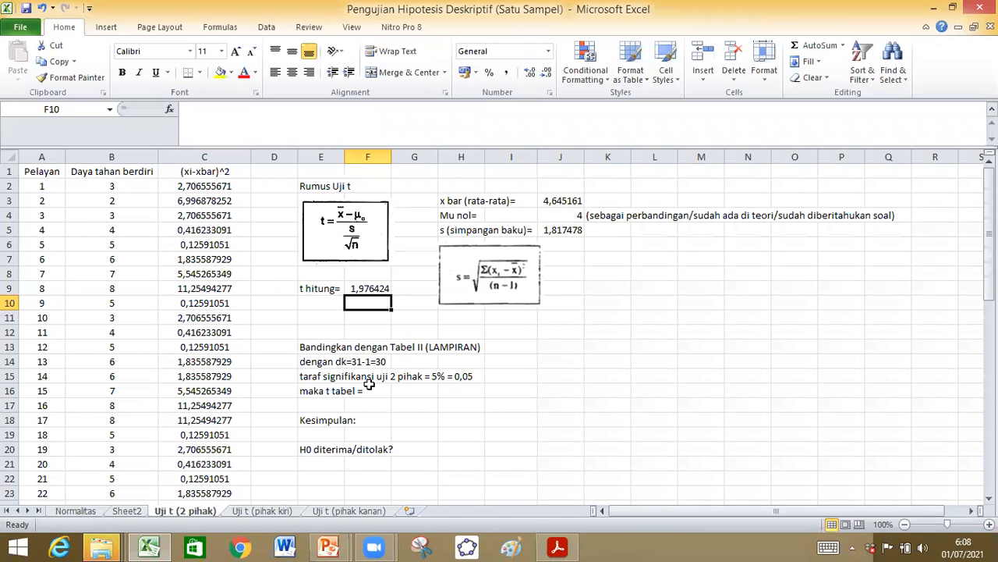
click(399, 389)
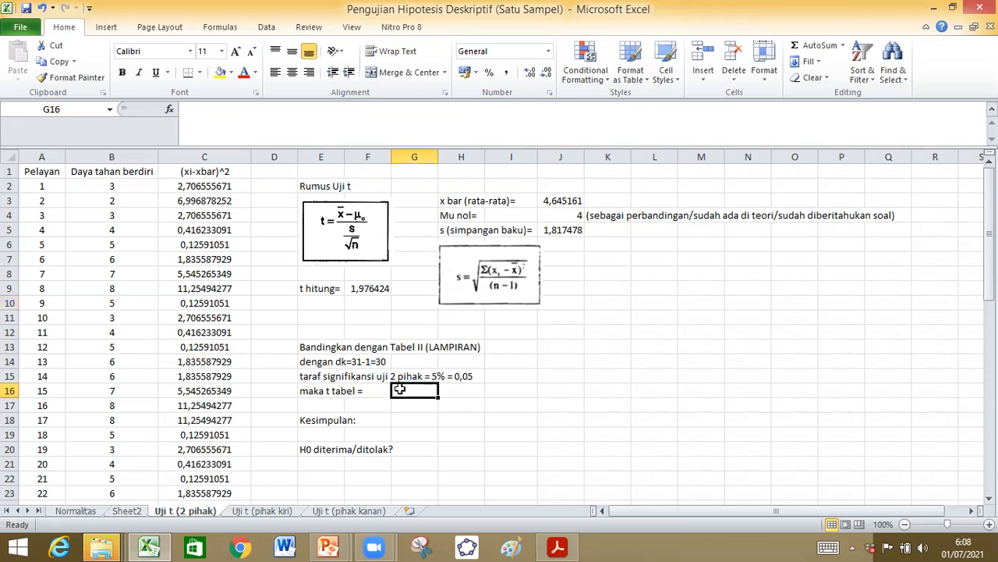
text(=2)
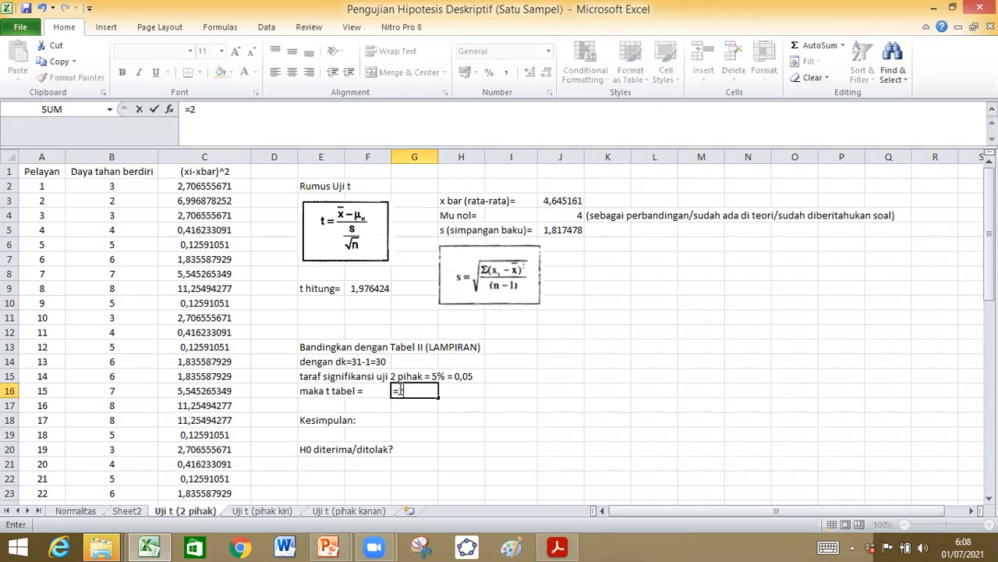
text(,)
key(alt+Tab)
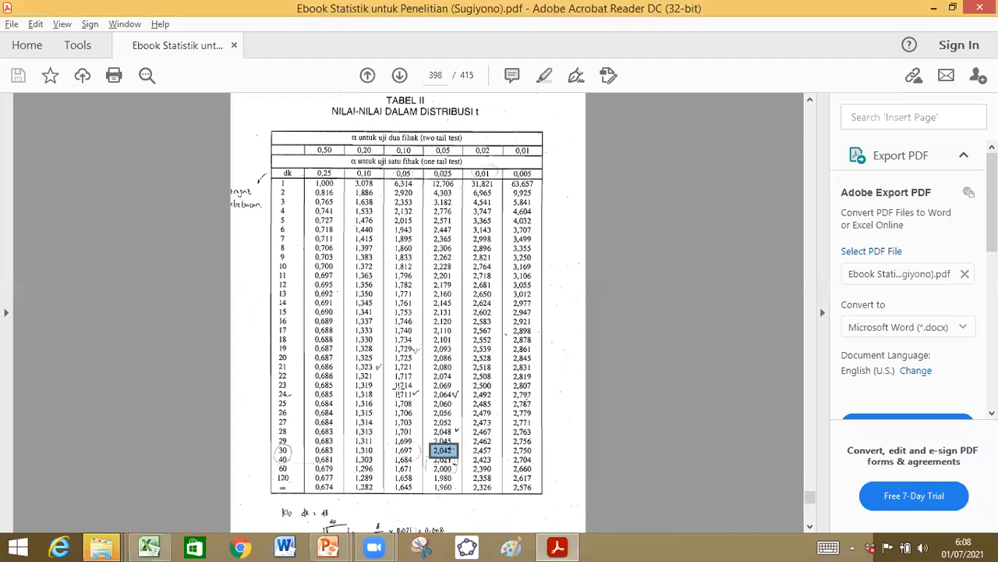
key(alt+Tab)
text(042)
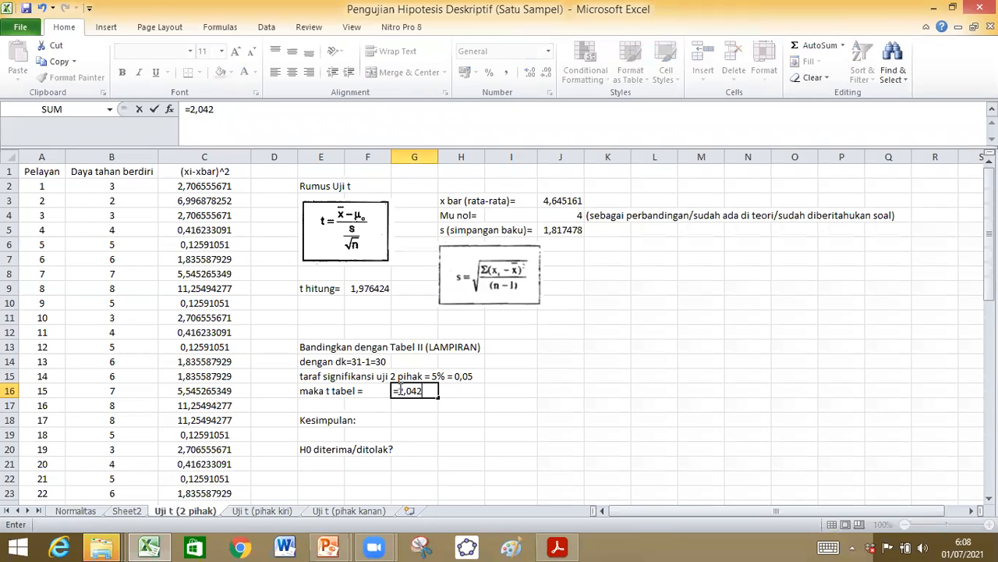
key(Return)
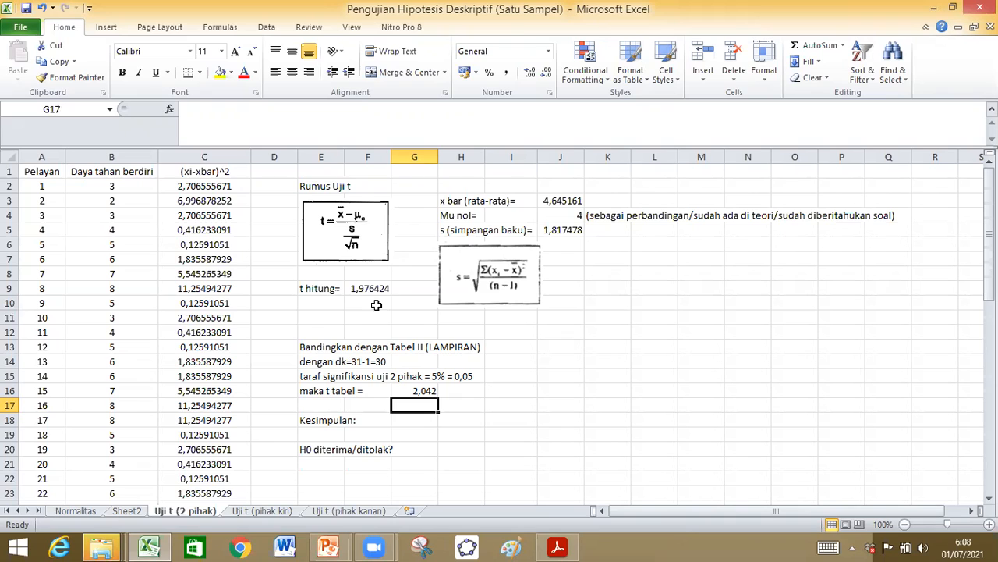
Enter 1,97 in J15 and add the headings "t hit" in J14 and "t tab" in K14.
click(557, 376)
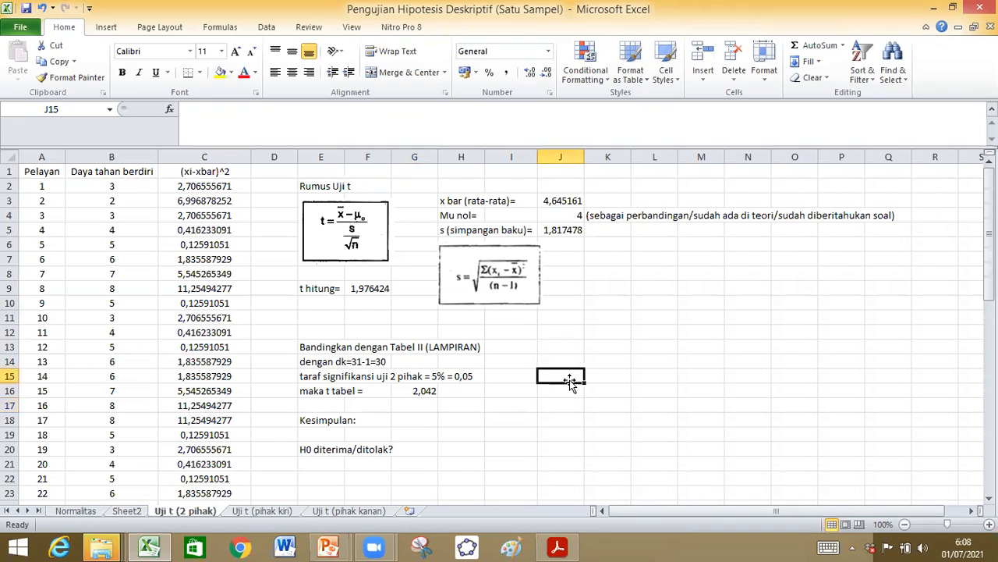
text(1)
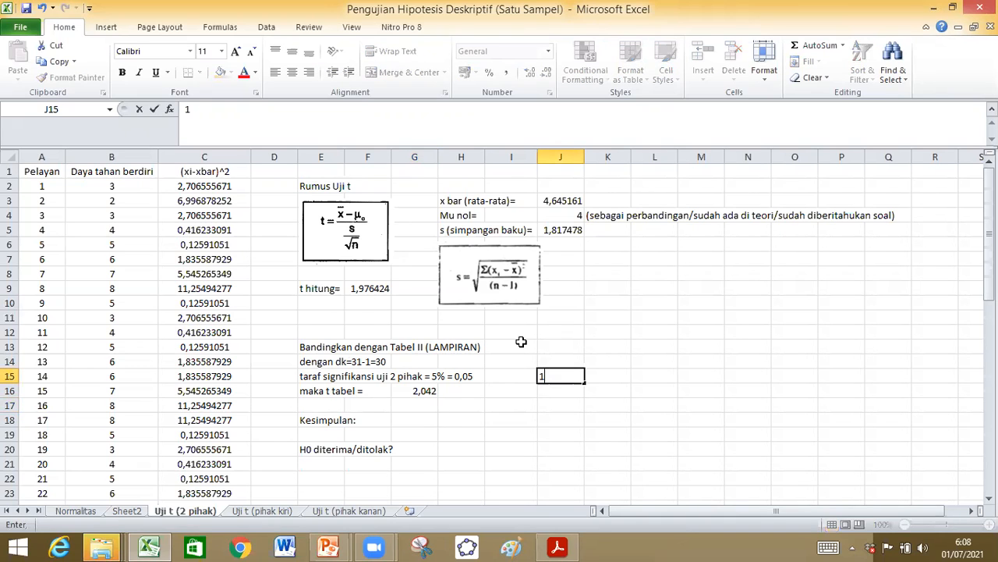
text(,97)
key(Tab)
key(Left)
key(Up)
text(t hit)
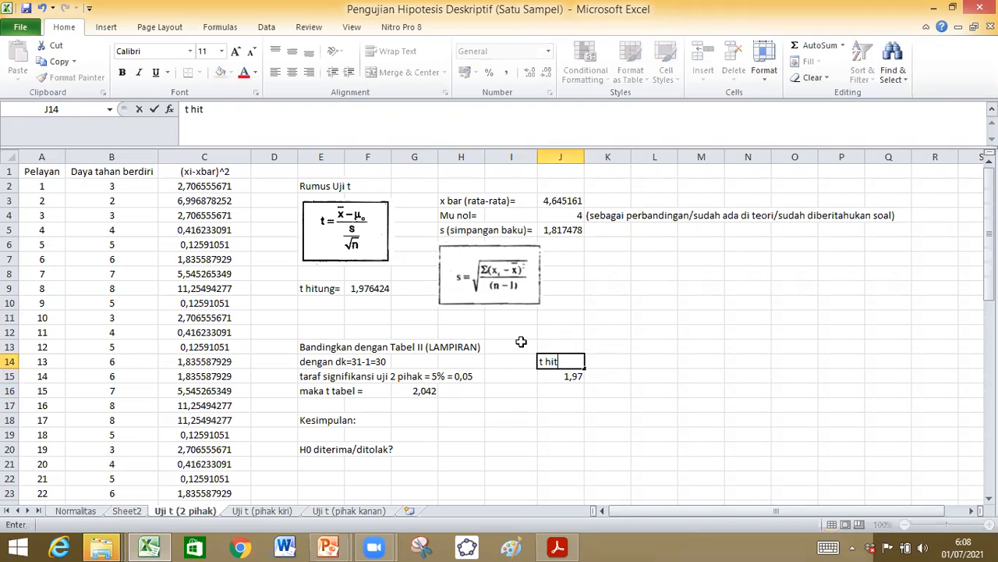
key(Tab)
text(t tab)
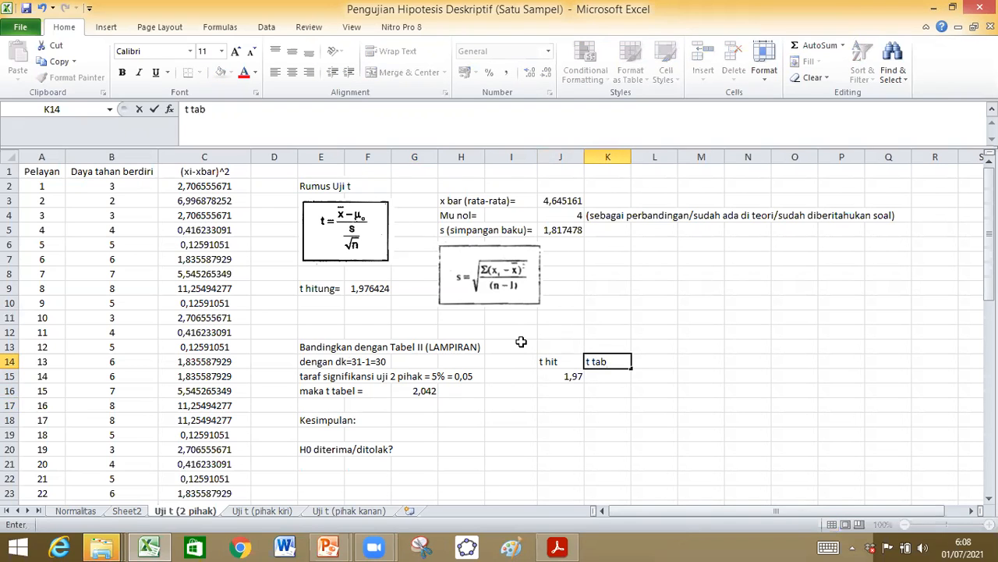
key(Return)
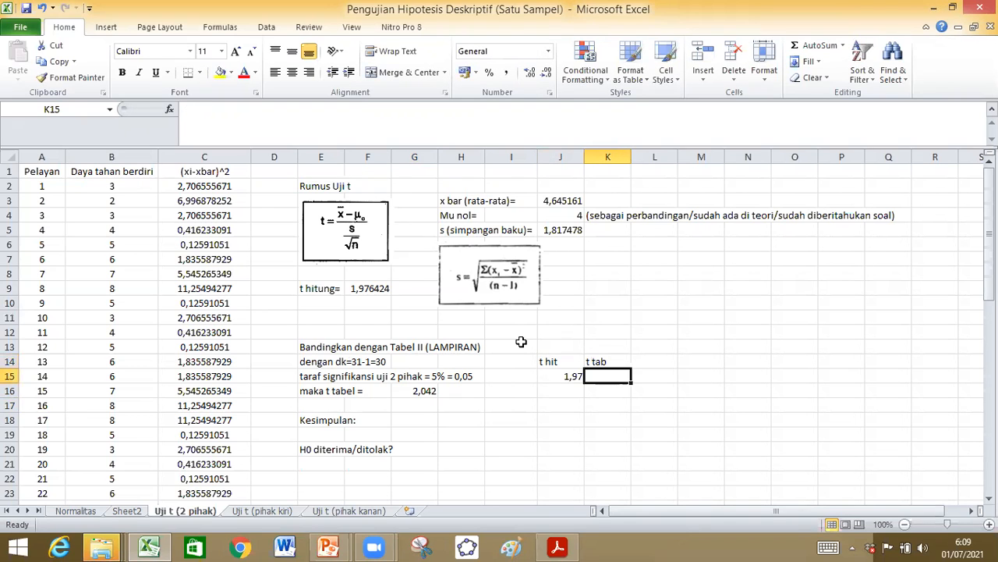
Enter 2,042 in K15 under "t tab" and write the comparison "t hit<t tab" in J16.
text(2,042)
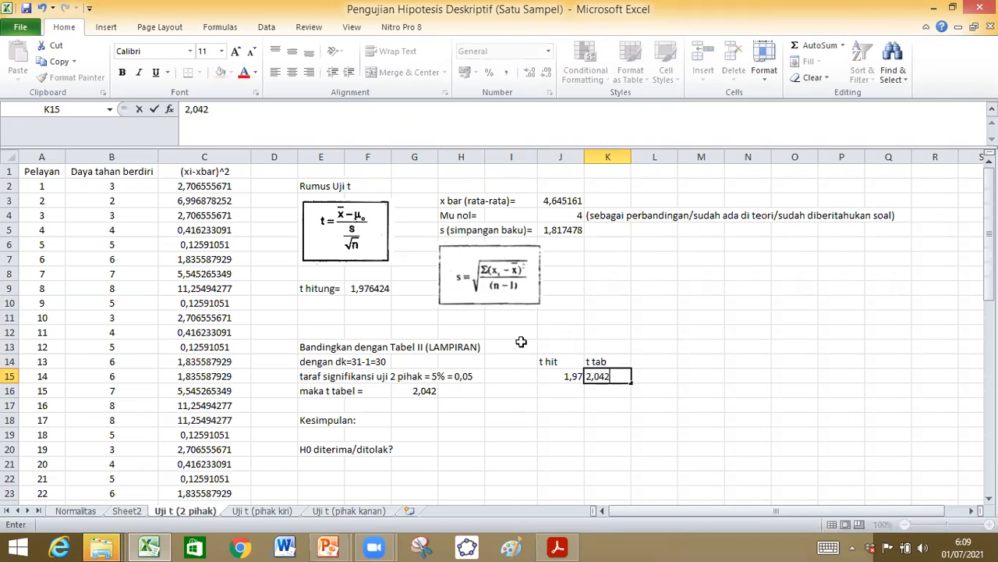
key(Return)
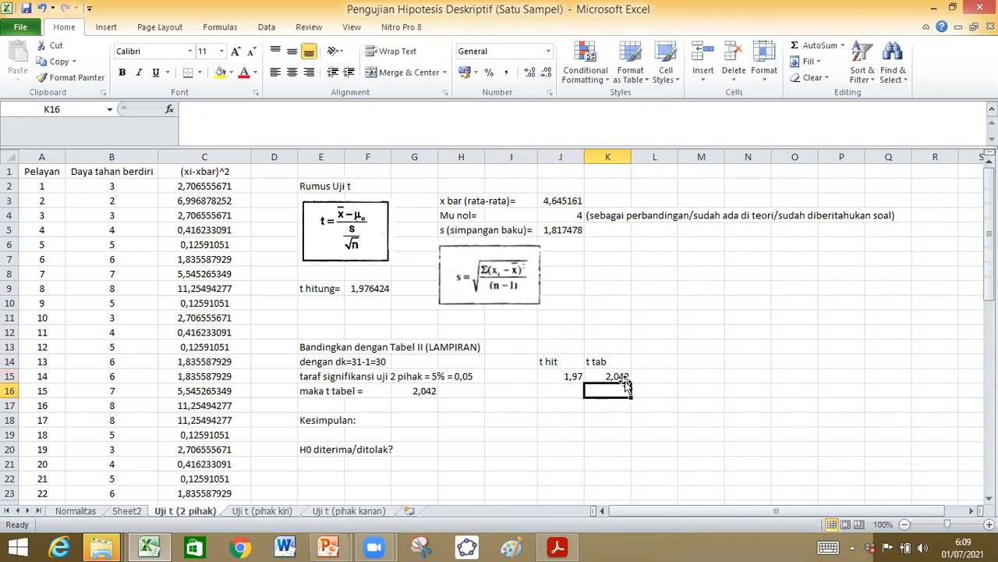
click(565, 389)
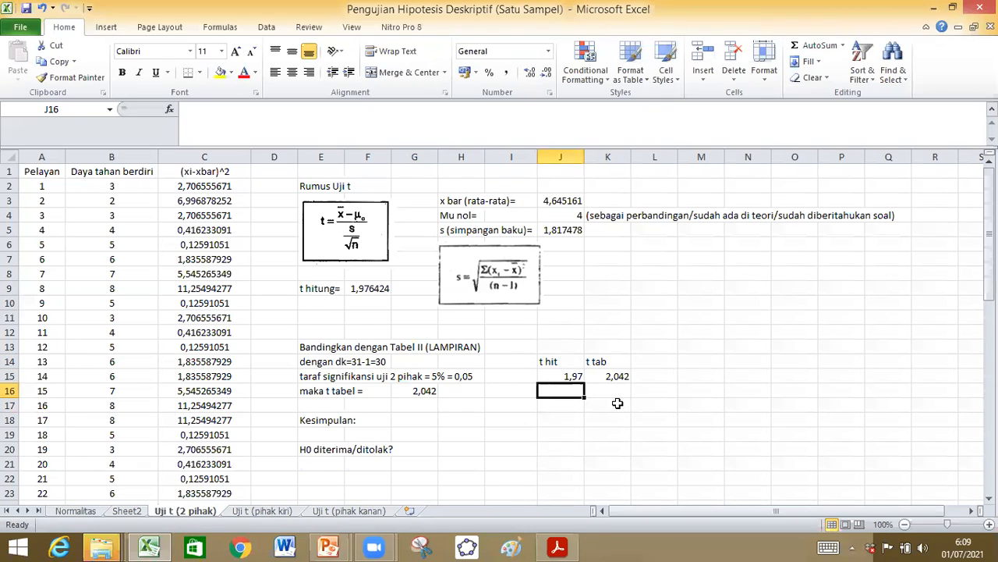
text(t hit<)
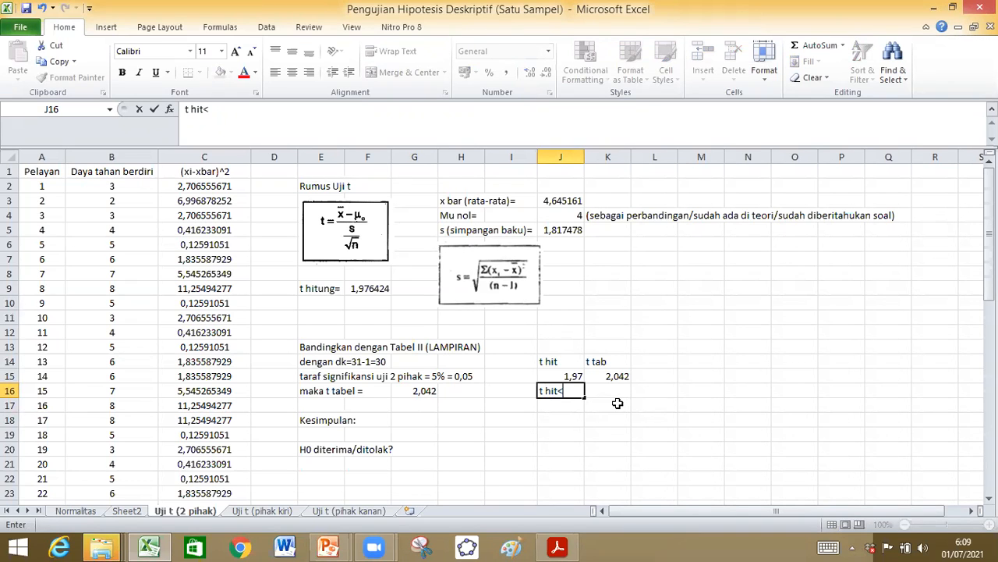
text(ttab)
key(BackSpace)
key(BackSpace)
text(tab)
key(Return)
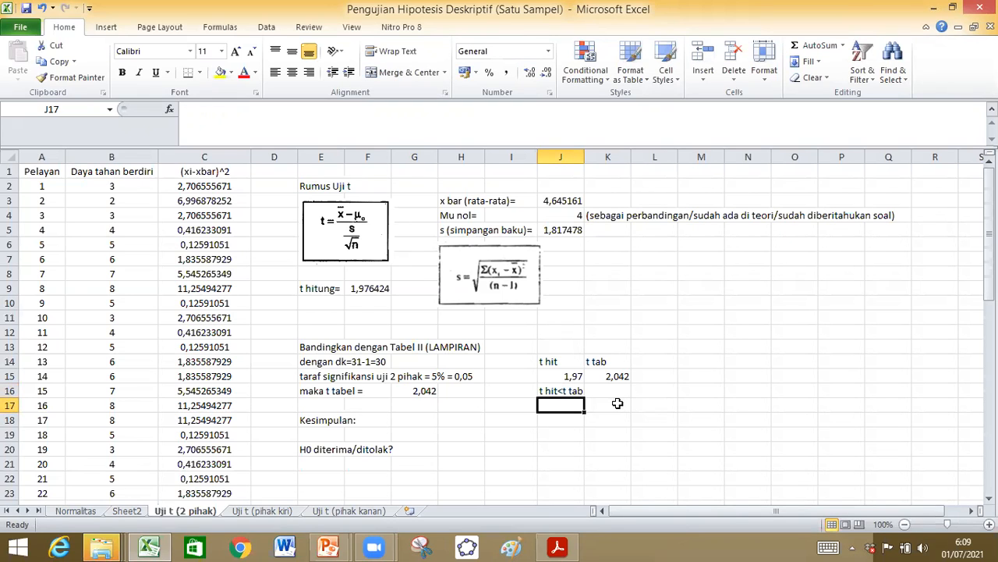
Switch to the PowerPoint slide show and review the Uji Dua Fihak slide with the rule for accepting Ho.
key(alt+Tab)
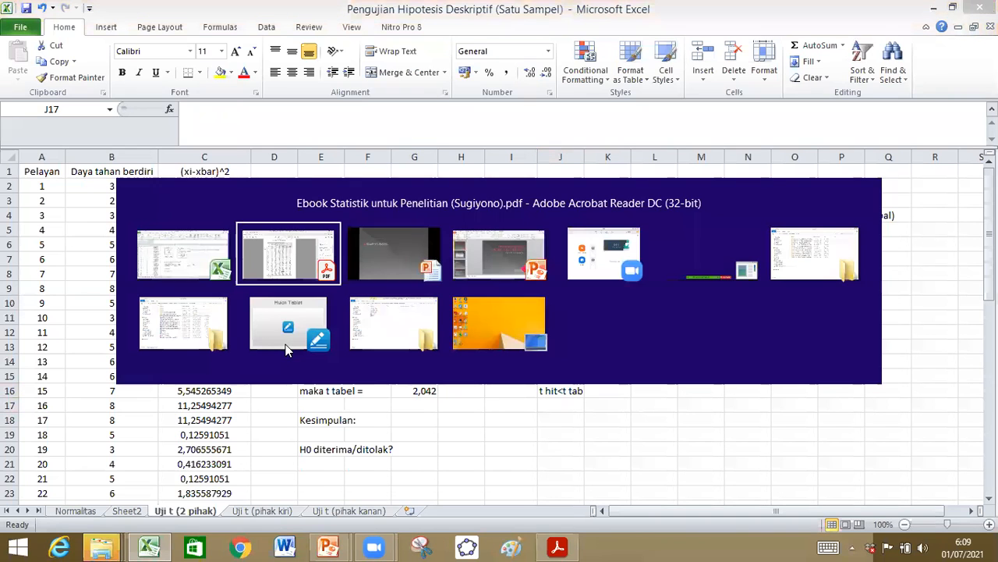
key(alt+Tab)
key(Left)
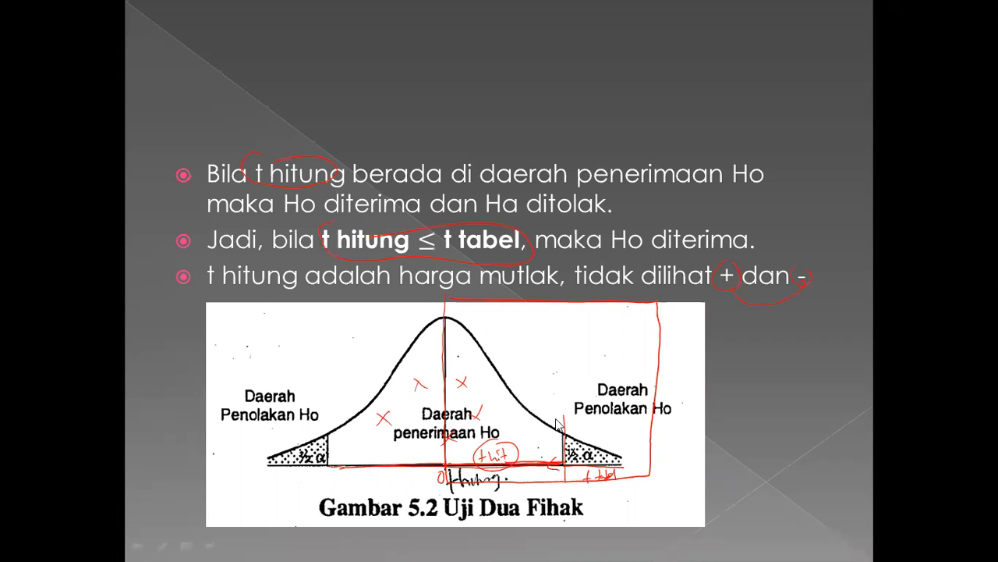
Return to Excel and ink a bell curve beside the comparison, with critical lines labelled -2,042 and 2,042 and α in both tails.
key(alt+Tab)
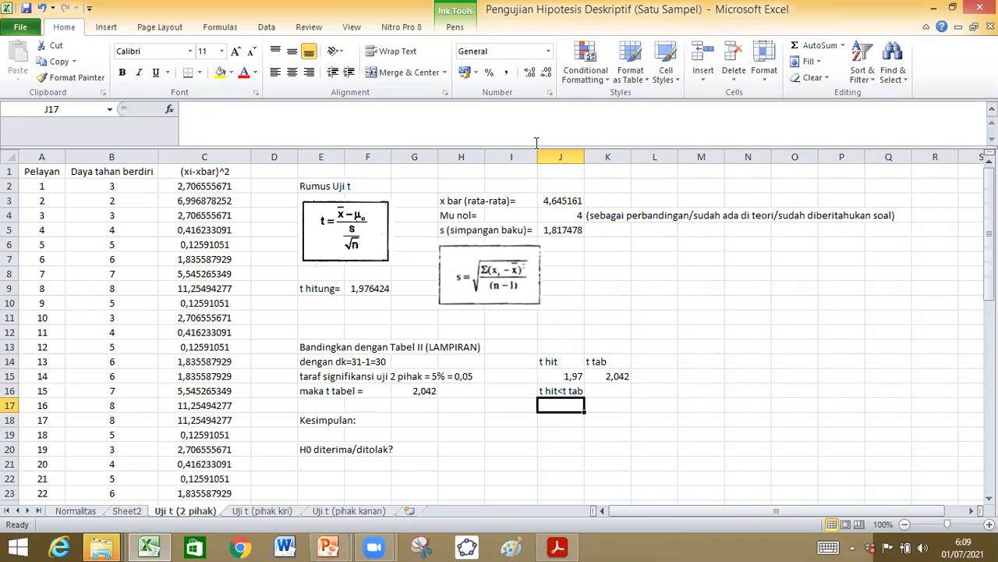
click(454, 27)
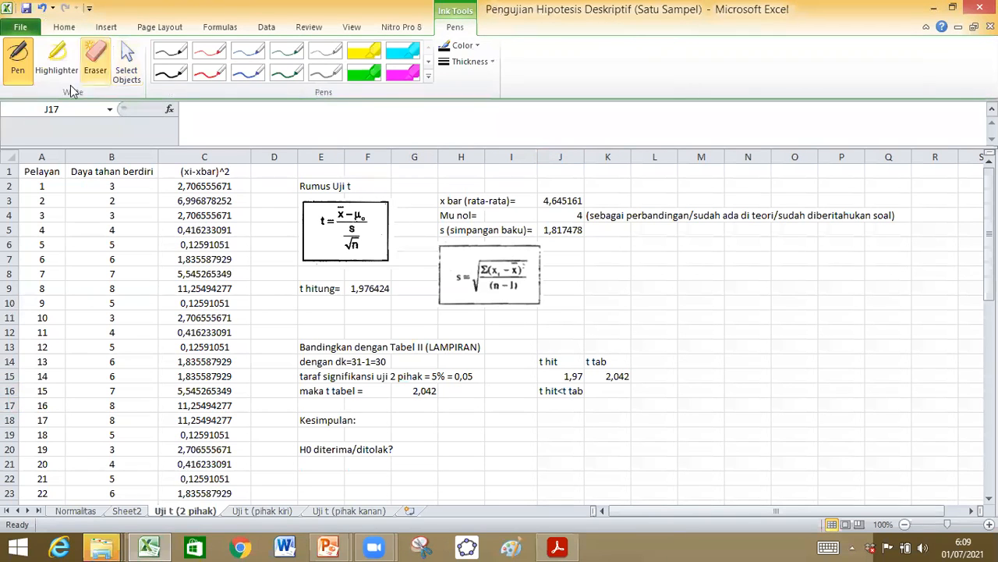
drag(671, 414, 921, 427)
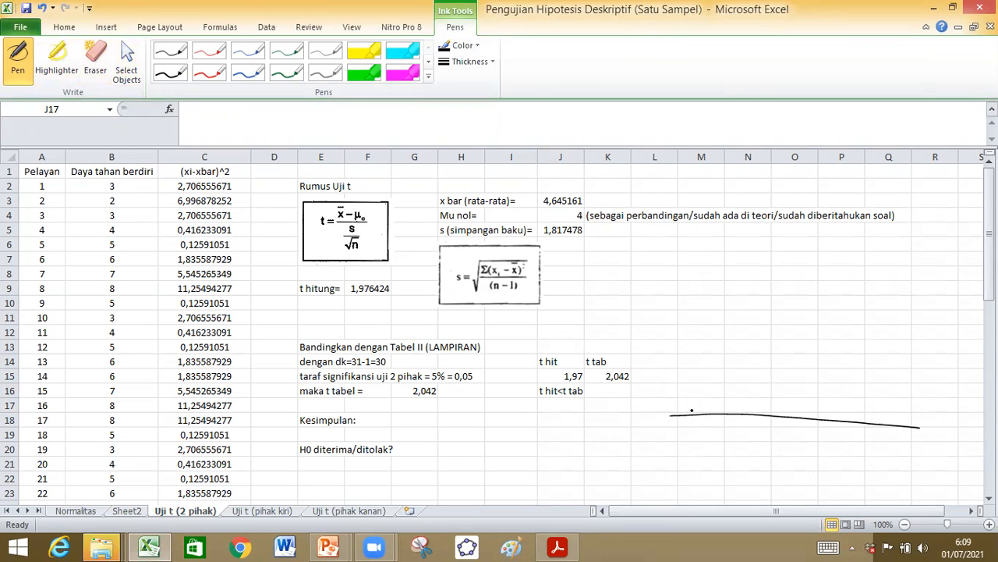
drag(760, 369, 820, 356)
drag(871, 413, 905, 422)
mouse_move(856, 395)
mouse_down()
mouse_move(856, 447)
mouse_move(878, 446)
mouse_up()
drag(798, 325, 790, 448)
mouse_move(746, 385)
mouse_down()
mouse_move(734, 431)
mouse_move(766, 430)
mouse_up()
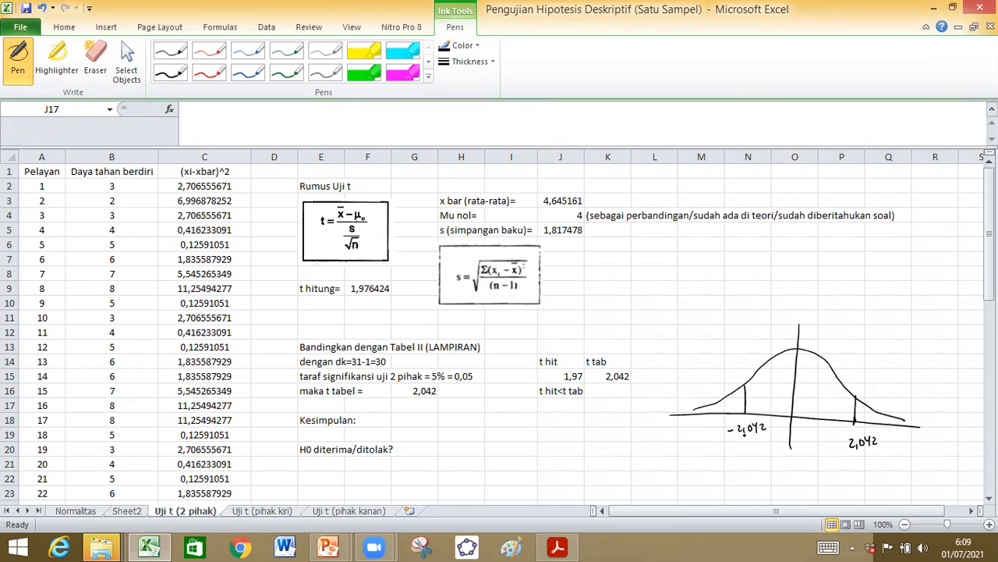
drag(732, 400, 734, 398)
Circle the 1,97 value in ink, mark 0 and 1,97 on the curve's axis, and write "Ho diterima" in the acceptance region.
mouse_move(570, 360)
mouse_down()
mouse_move(554, 369)
mouse_move(569, 362)
mouse_up()
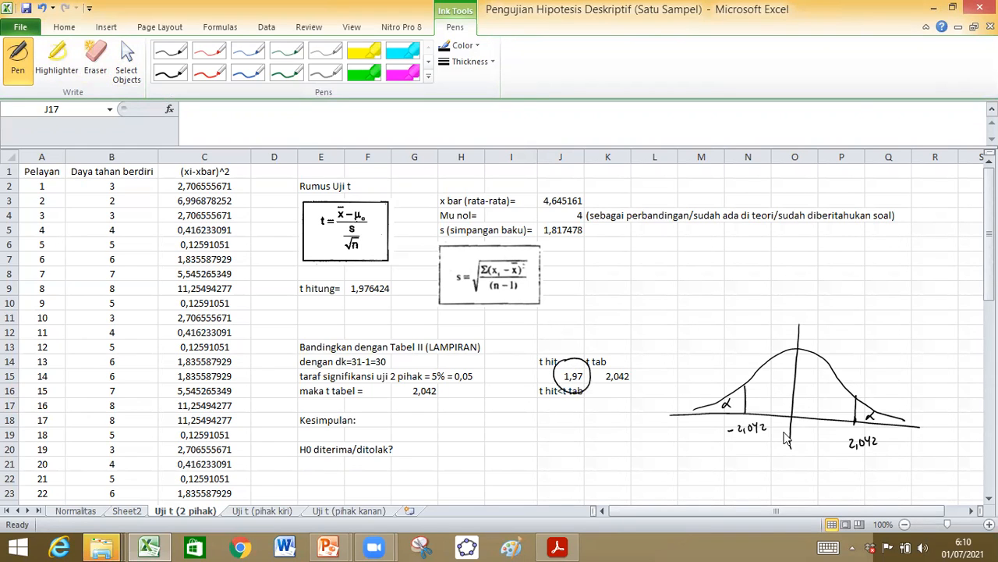
drag(788, 423, 830, 423)
drag(826, 429, 831, 438)
drag(811, 379, 819, 392)
drag(811, 386, 837, 388)
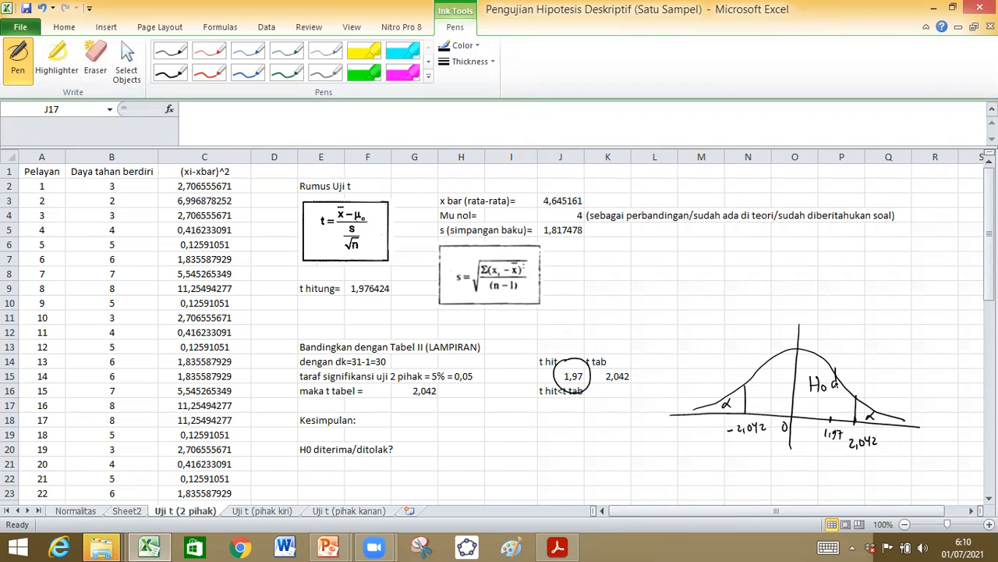
mouse_move(848, 374)
mouse_down()
mouse_move(849, 387)
mouse_move(896, 373)
mouse_up()
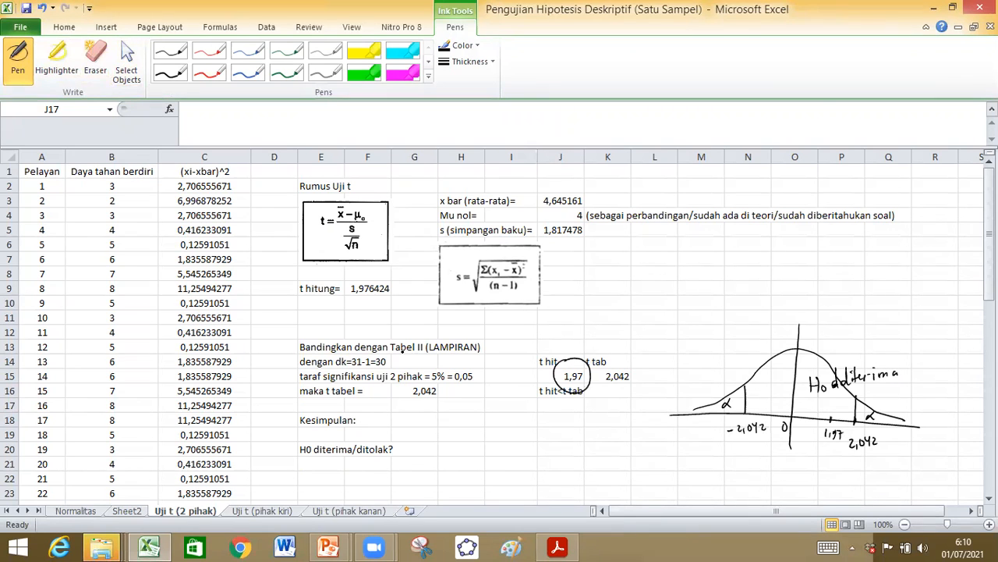
Enter the conclusion "Karena t hit < t tabel maka Ho diterima" in E19 below "Kesimpulan:".
click(64, 27)
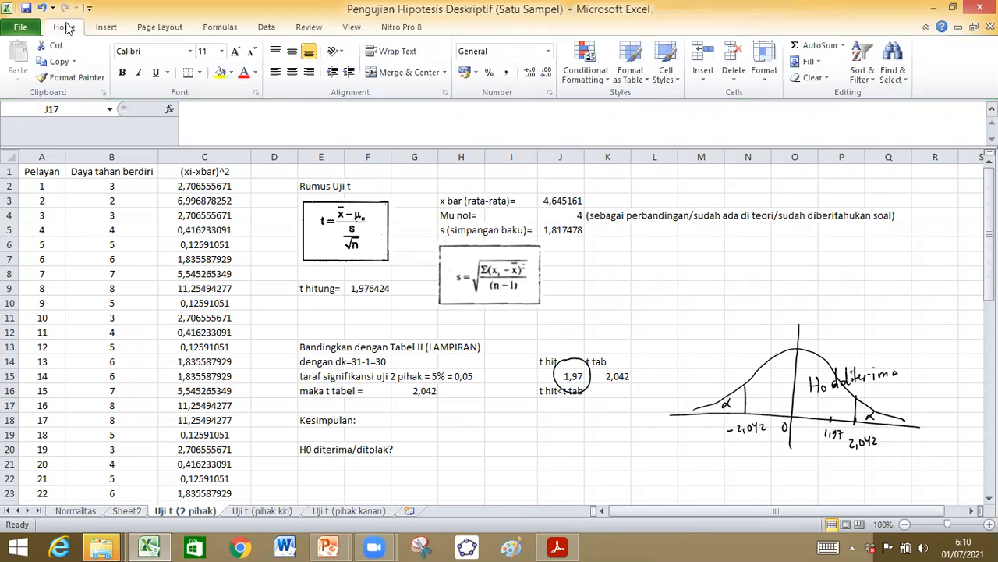
click(326, 434)
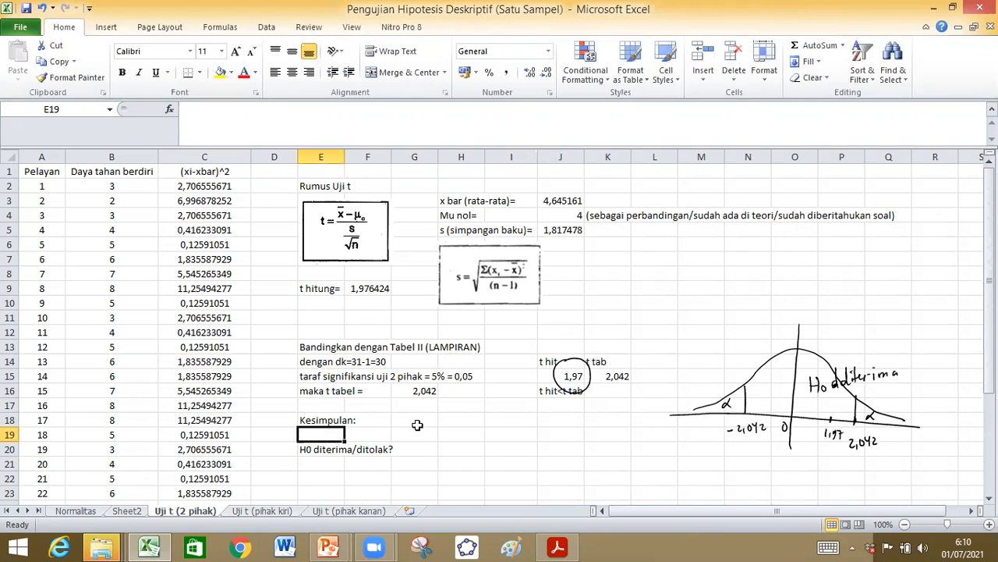
text(Karena)
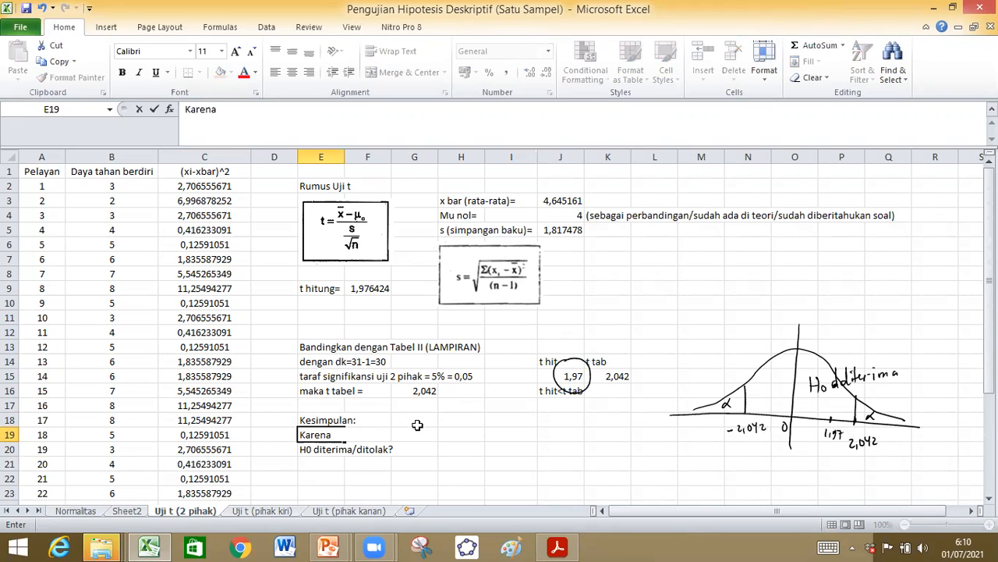
text(t hit < t tabel maka)
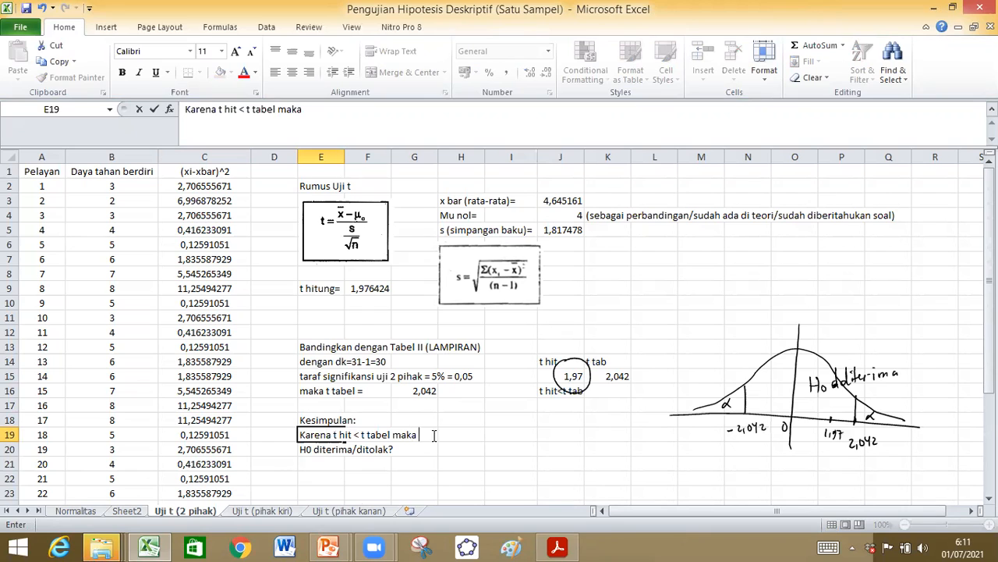
text(H0)
key(BackSpace)
text(o diterima)
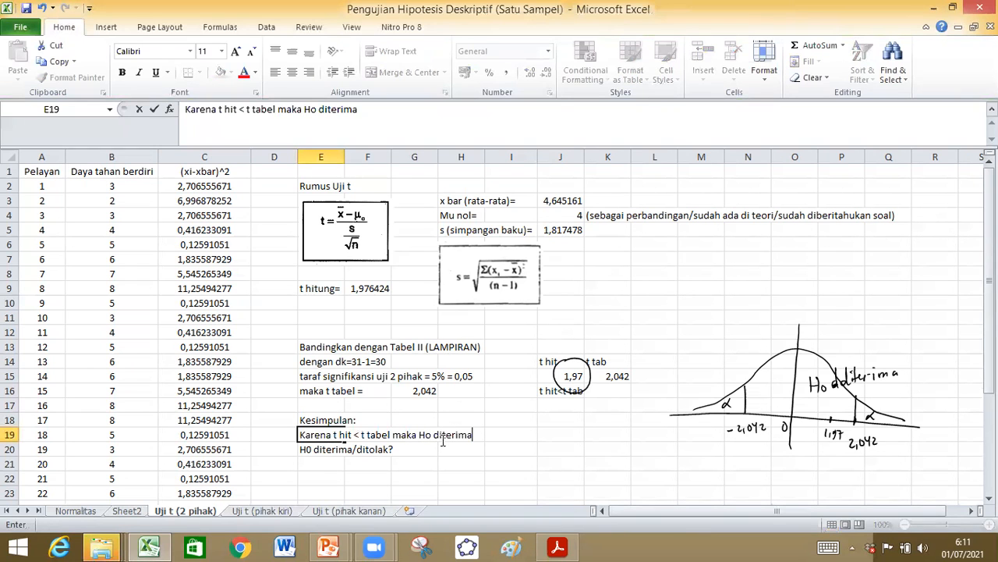
click(422, 488)
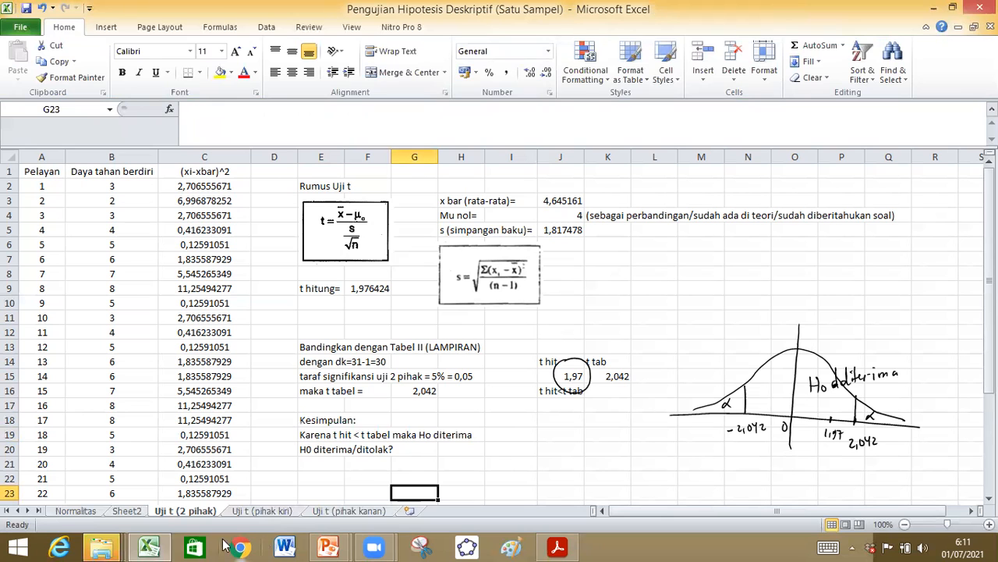
Switch to the PowerPoint slide show and review the Ho and Ha example on the Uji Dua Pihak (Two Tail Test) slide.
key(alt+Tab)
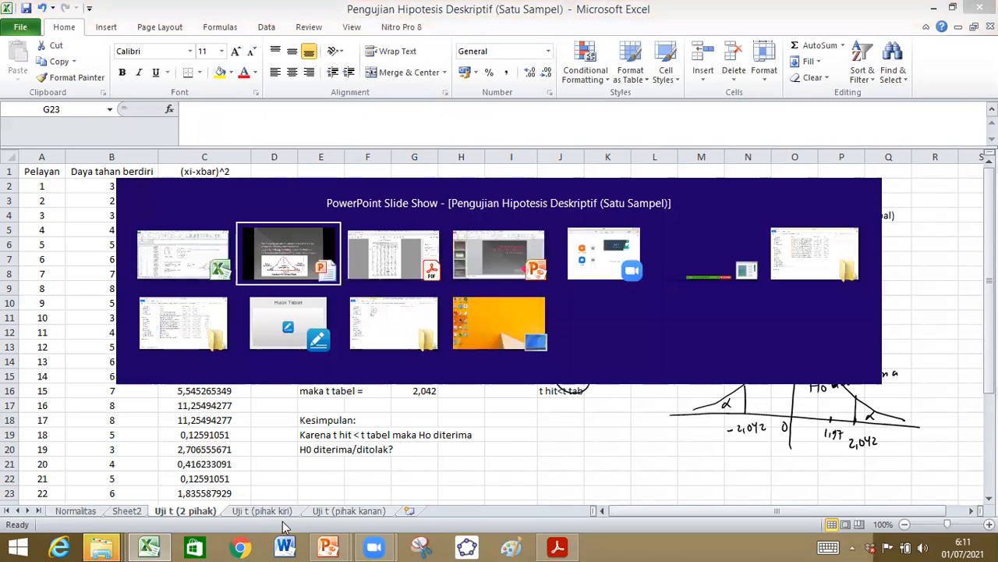
key(Left)
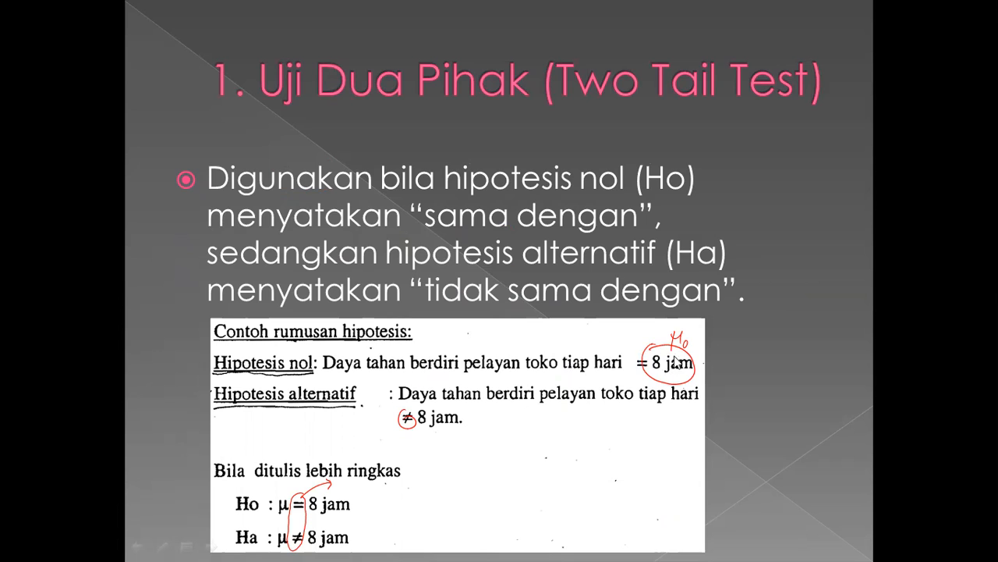
key(alt+Tab)
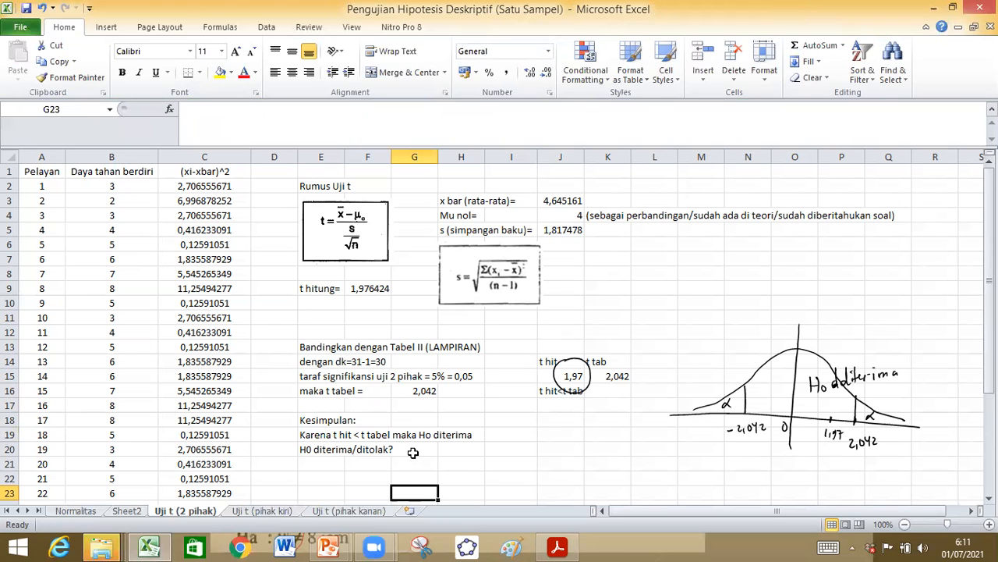
key(alt+Tab)
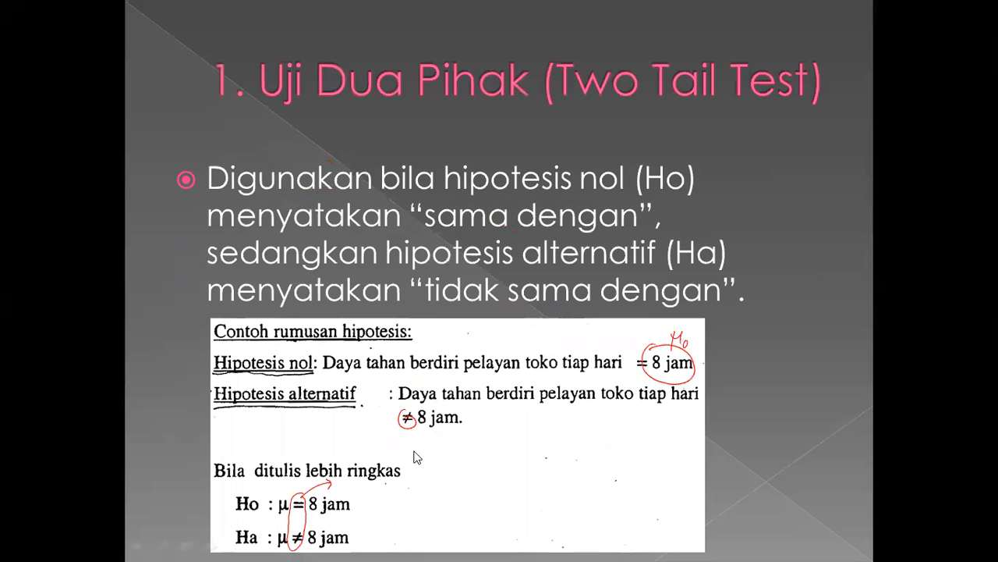
Return to Excel and handwrite the example "t hit = 3,..." in ink to the left of the curve.
key(alt+Tab)
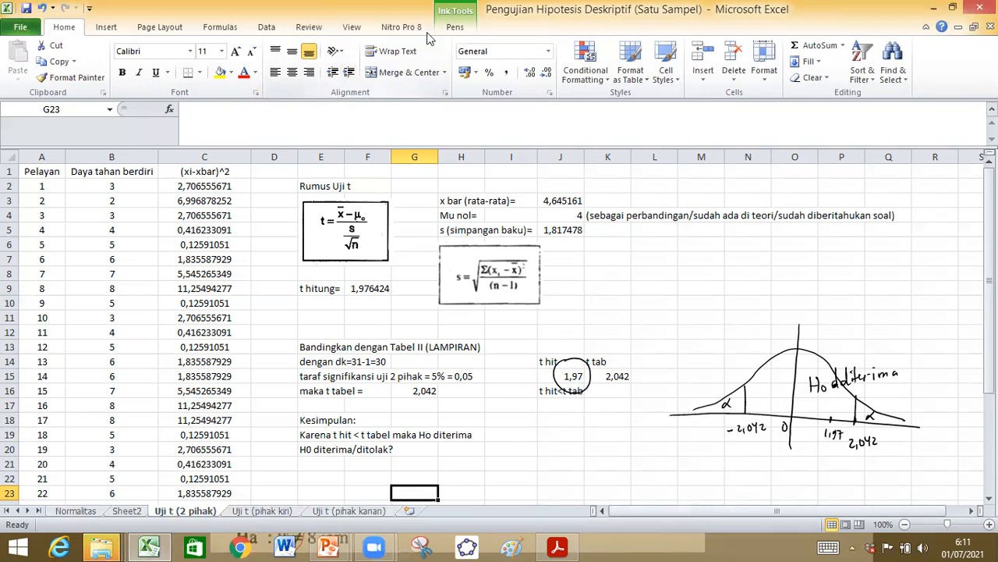
click(455, 26)
drag(553, 430, 550, 453)
drag(545, 442, 580, 445)
mouse_move(587, 431)
mouse_down()
mouse_move(588, 444)
mouse_move(636, 445)
mouse_up()
click(644, 437)
click(648, 436)
click(654, 436)
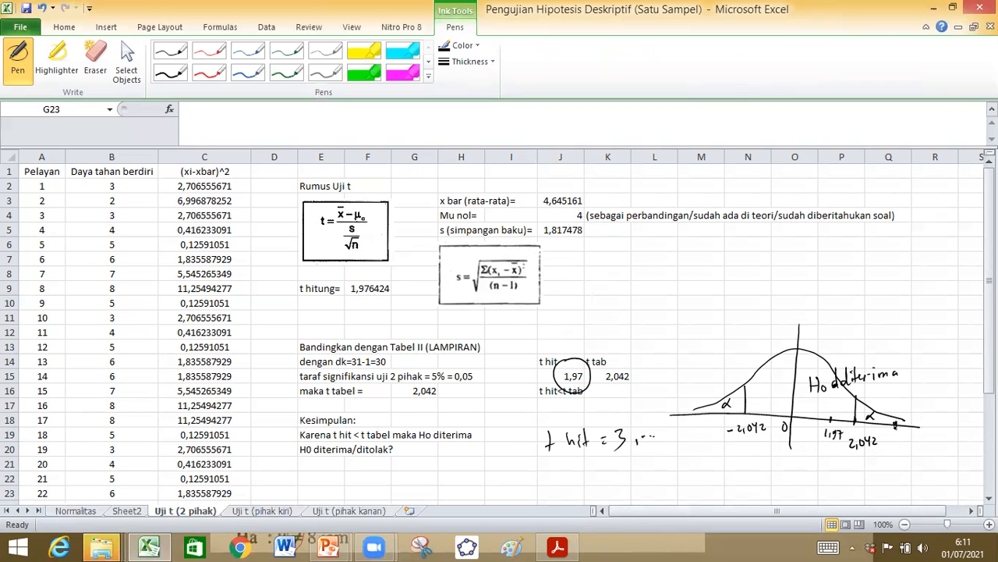
Circle the curve's positive α tail in ink and draw an arrow from it to the handwritten label "Penolakan".
mouse_move(898, 419)
mouse_down()
mouse_move(895, 431)
mouse_move(874, 404)
mouse_up()
drag(877, 416, 914, 398)
drag(923, 383, 929, 395)
drag(923, 390, 976, 385)
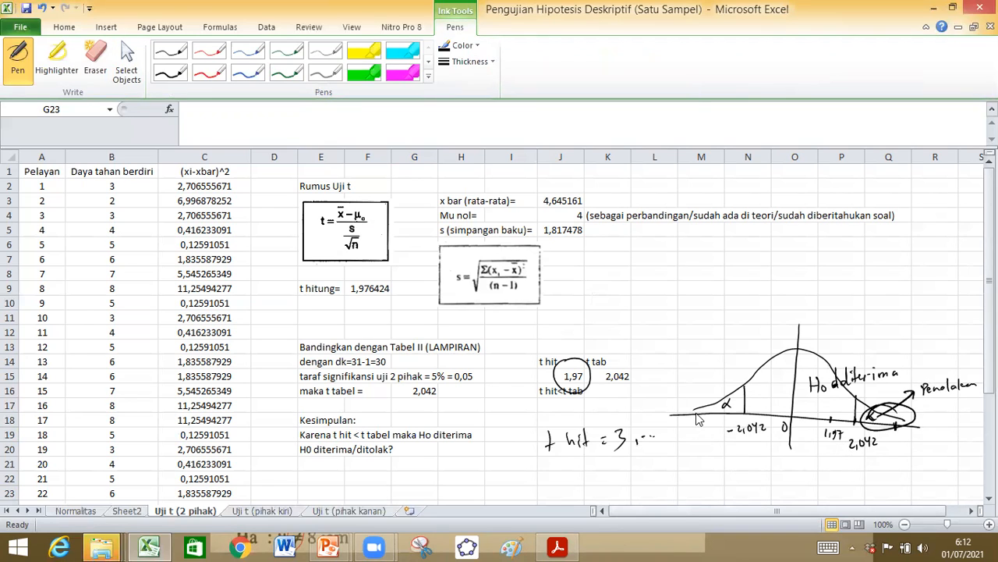
Mark -3 and a circled small negative example value on the curve's axis, and circle the "Ho diterima" label.
drag(674, 434, 691, 436)
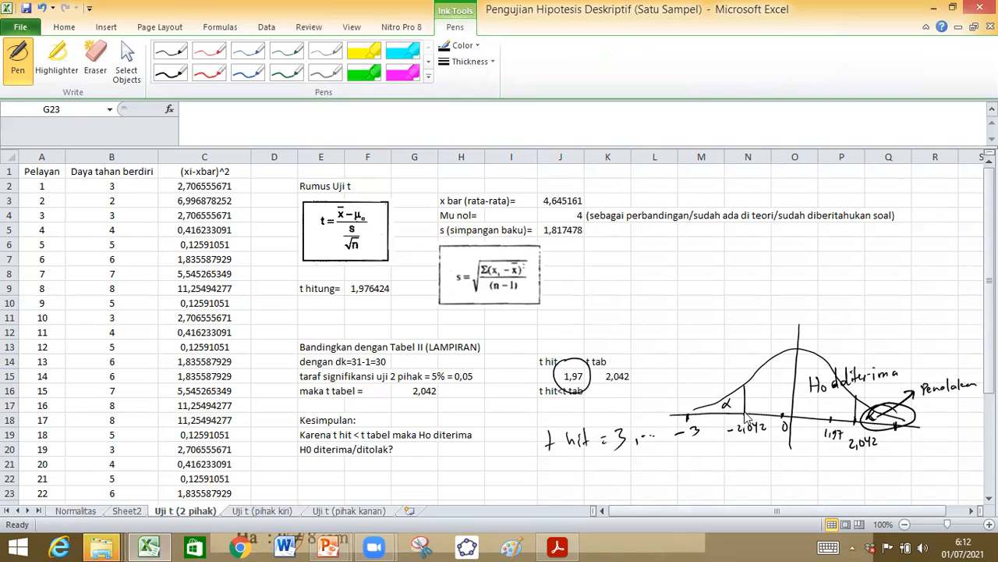
drag(783, 403, 784, 391)
mouse_move(846, 356)
mouse_down()
mouse_move(883, 379)
mouse_move(819, 365)
mouse_up()
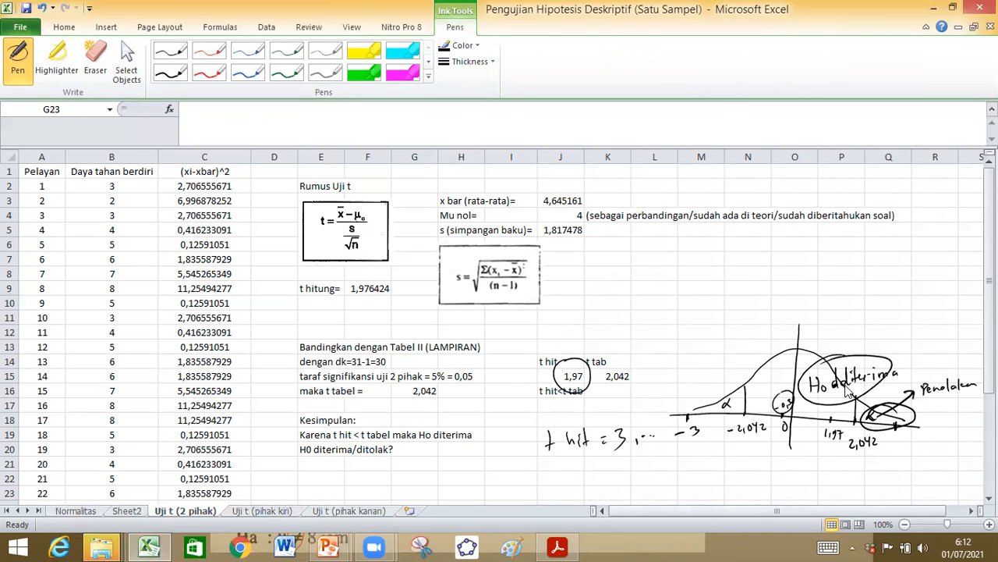